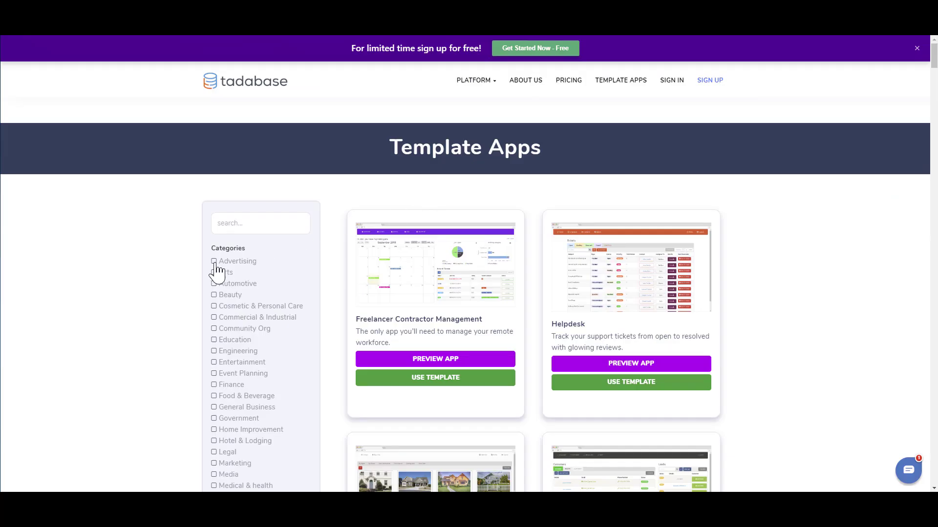
# Filter the templates by Advertising and Arts, then clear the category filter.
pyautogui.click(214, 261)
pyautogui.click(214, 273)
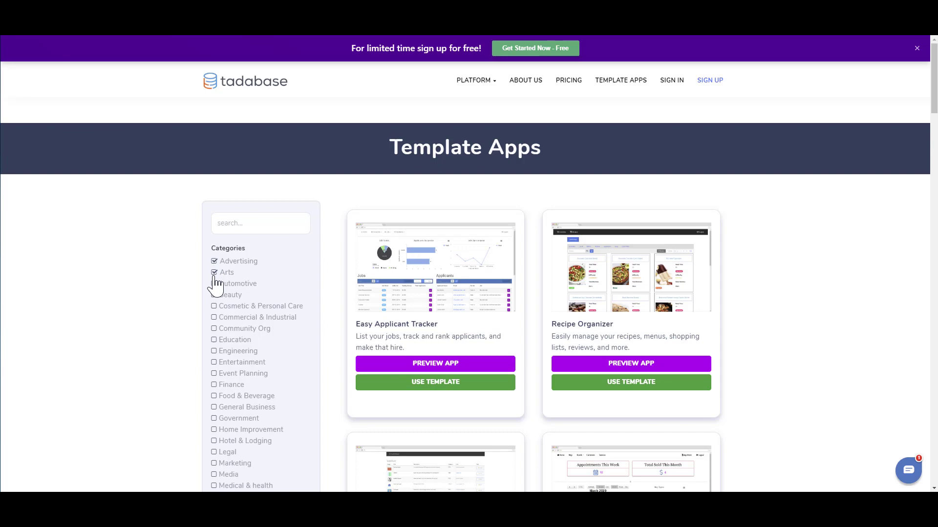
pyautogui.click(215, 262)
pyautogui.scroll(-6, 425, 251)
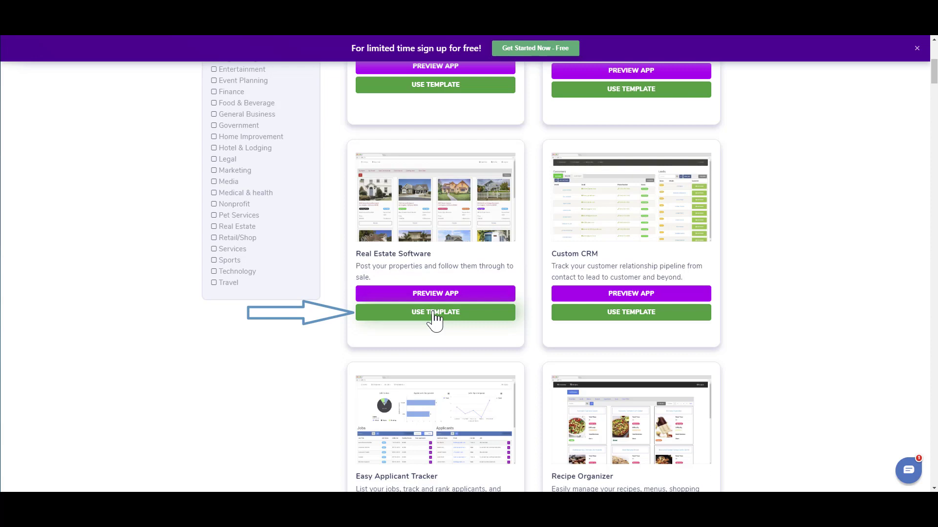
# Copy the Real Estate Software template and rename the copy 'My New App'.
pyautogui.click(435, 315)
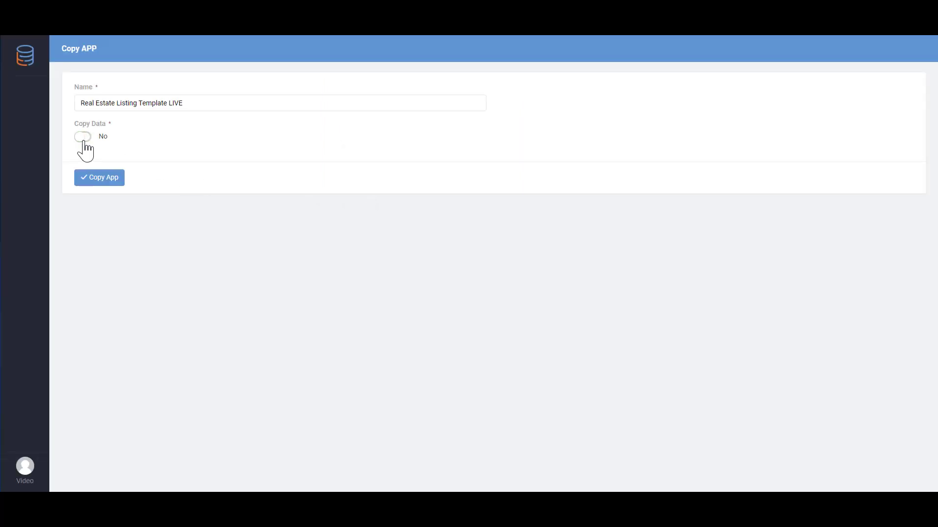
pyautogui.moveTo(205, 101); pyautogui.dragTo(82, 111)
pyautogui.write('My N')
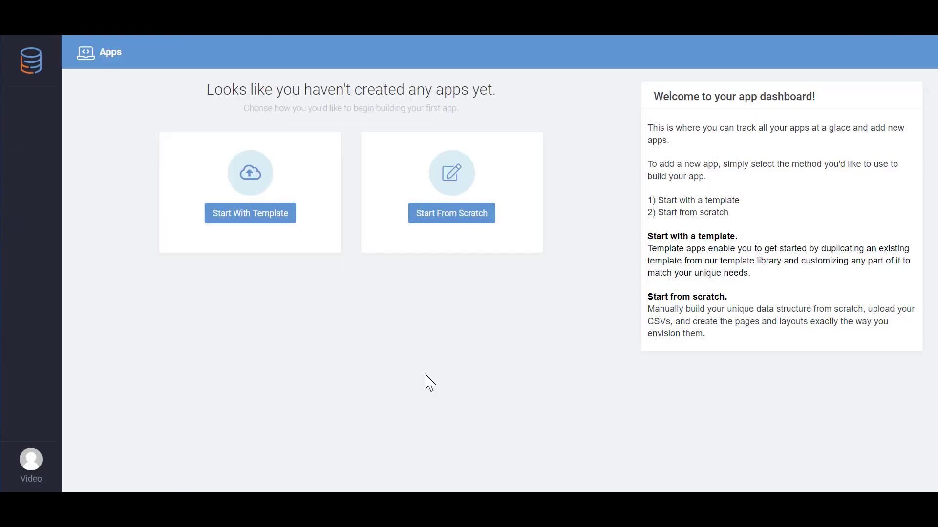
# Start an app from scratch named Job Tracker Demo and add a description.
pyautogui.click(446, 213)
pyautogui.write('Job Tracker Demo')
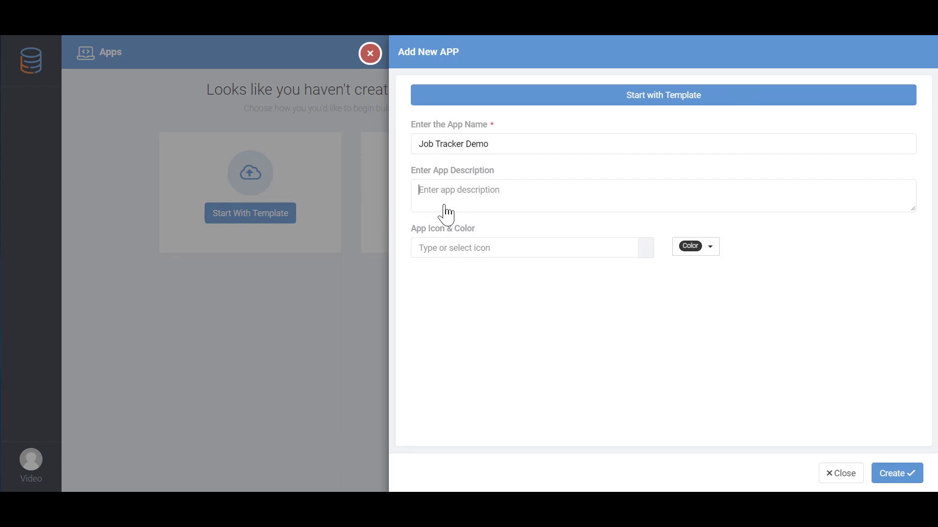
pyautogui.click(445, 206)
pyautogui.write('App Description')
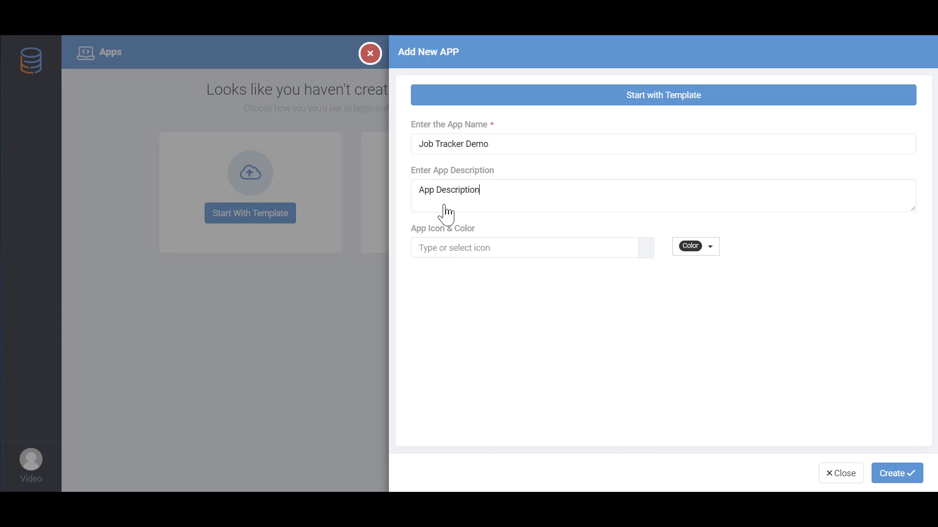
# Give the app the plus icon and purple colour, then create it.
pyautogui.click(450, 248)
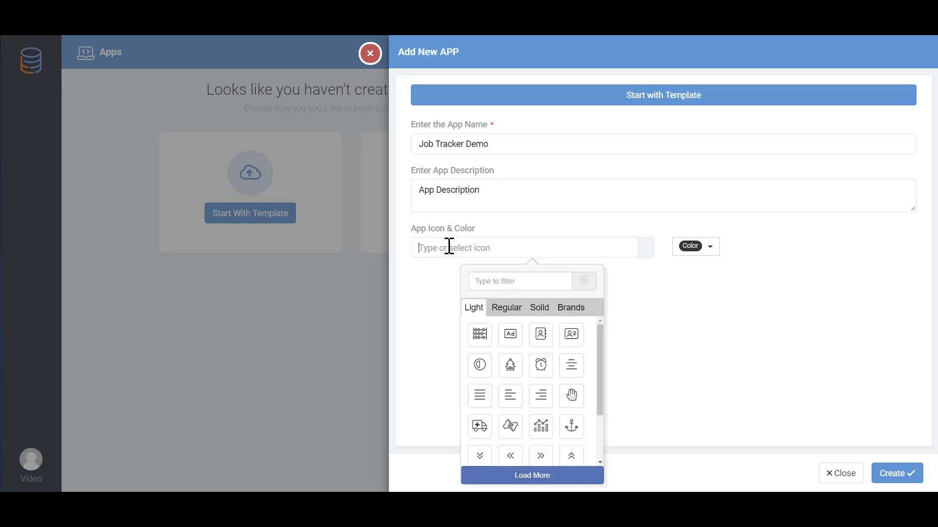
pyautogui.click(485, 282)
pyautogui.write('plus')
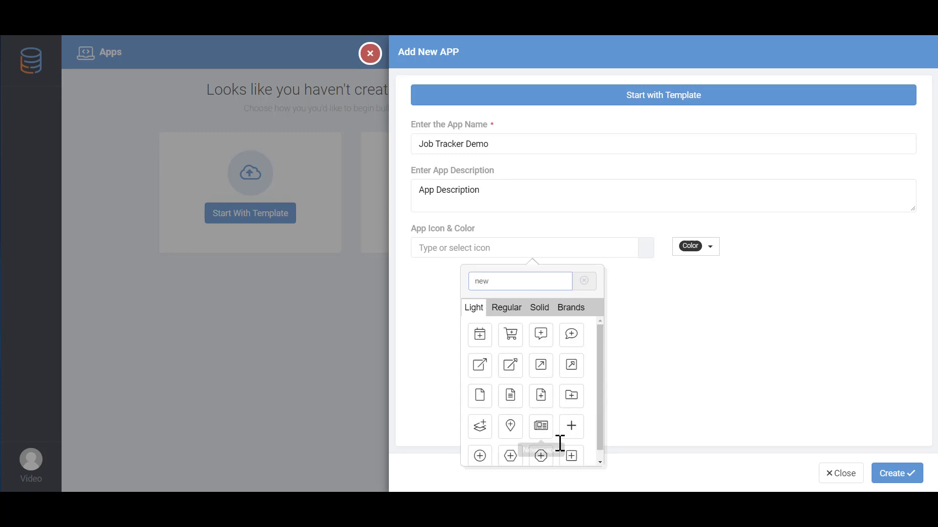
pyautogui.click(569, 426)
pyautogui.click(698, 250)
pyautogui.click(691, 278)
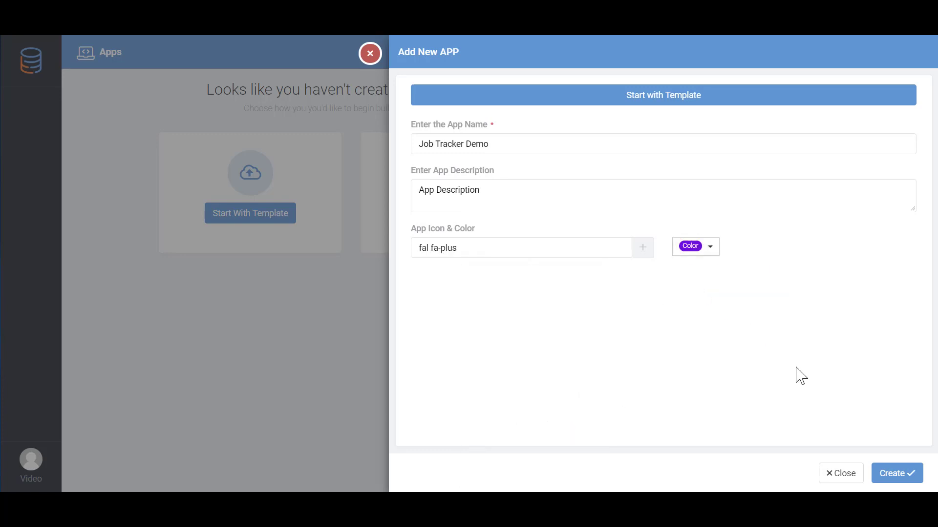
pyautogui.click(892, 476)
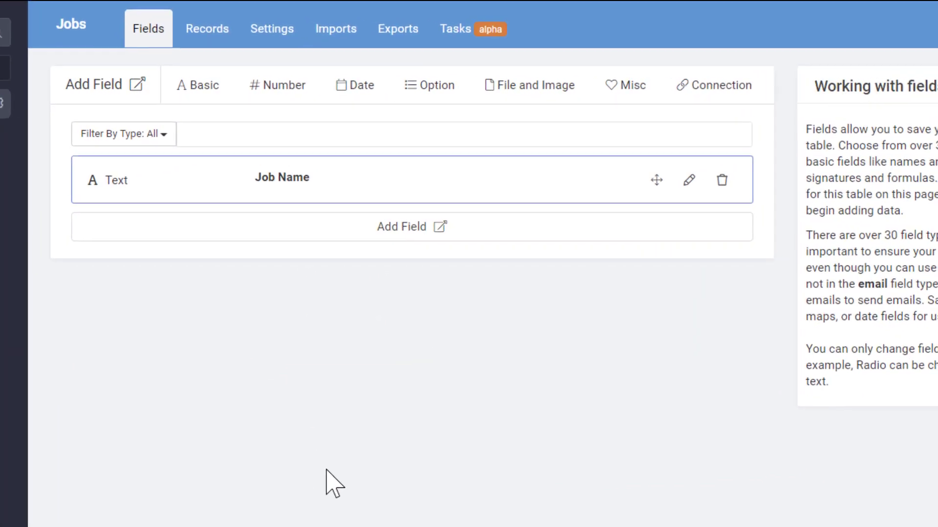
# Add a Number > Auto Increment field named ID# to the Jobs table.
pyautogui.click(196, 86)
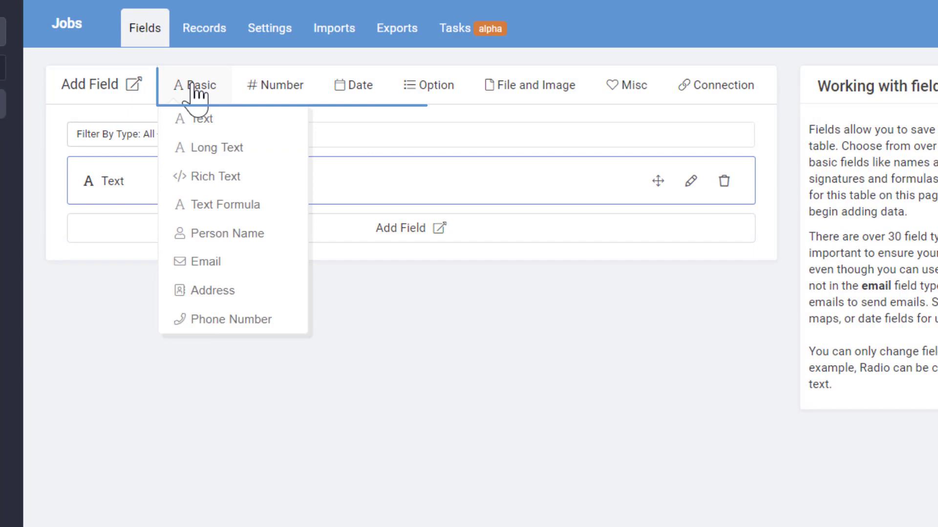
pyautogui.moveTo(423, 88)
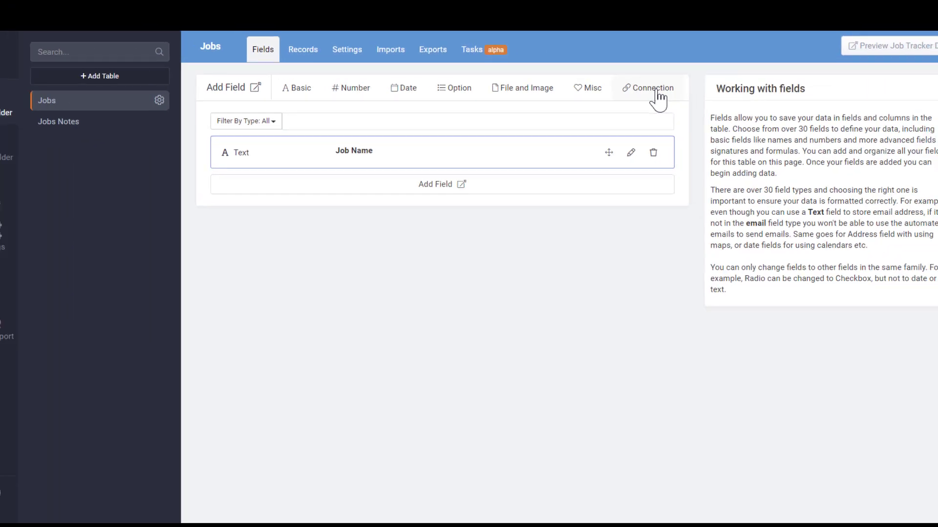
pyautogui.moveTo(276, 85)
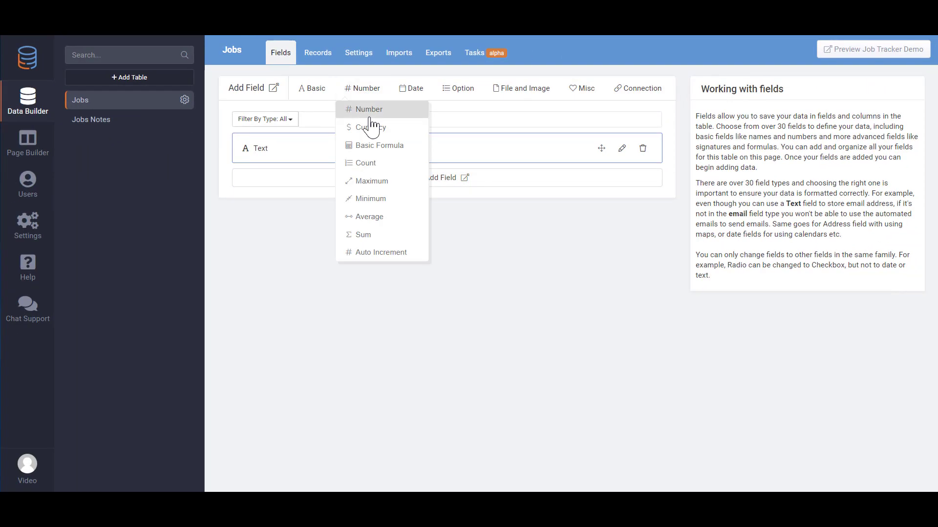
pyautogui.click(348, 253)
pyautogui.tripleClick(546, 101)
pyautogui.write('I')
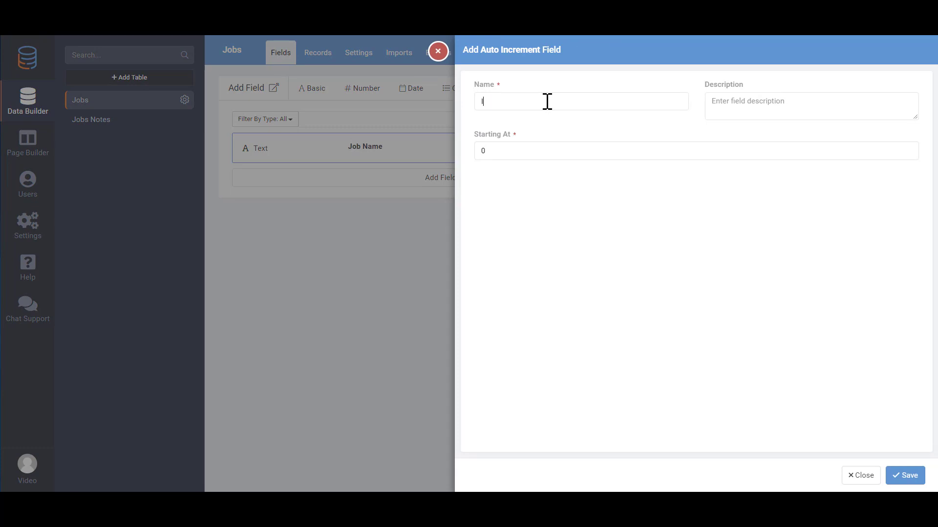
pyautogui.write('D#')
pyautogui.click(904, 476)
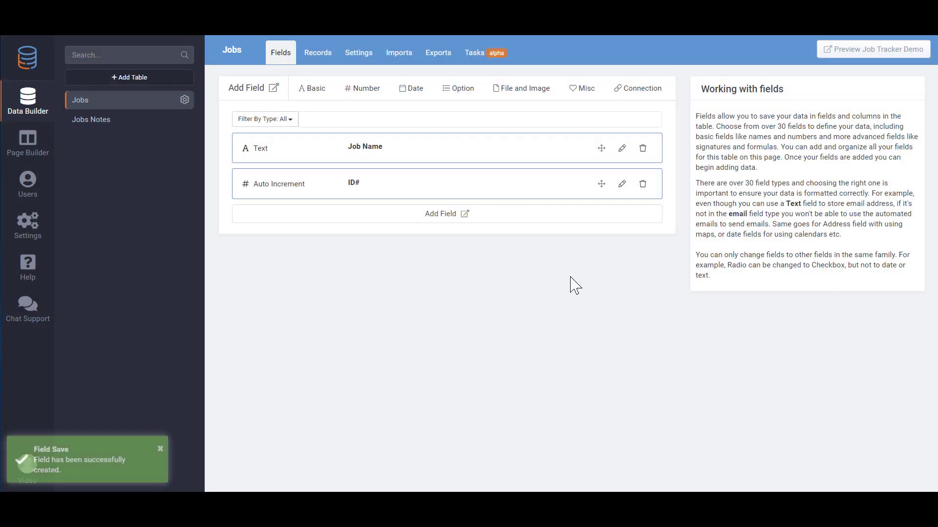
# Add an Address field to Jobs, then check its Records and return to the fields.
pyautogui.moveTo(317, 96)
pyautogui.click(323, 217)
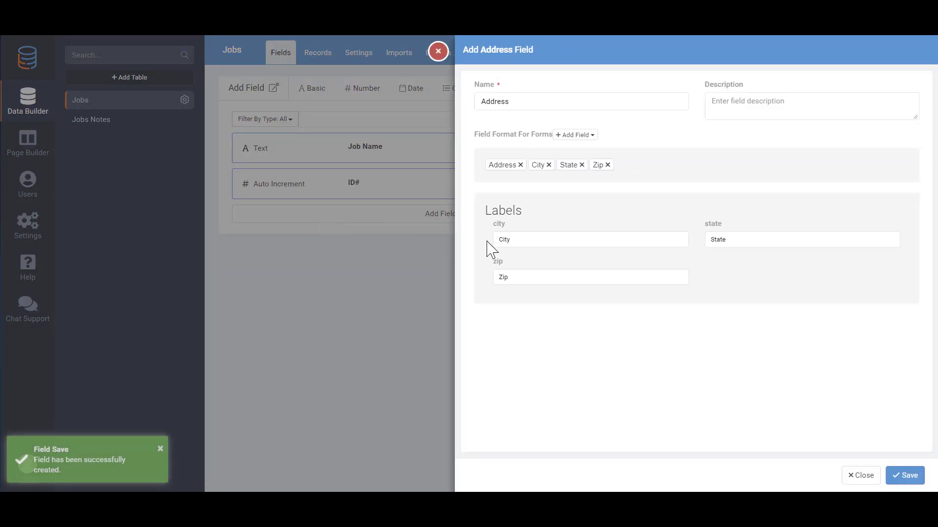
pyautogui.click(904, 476)
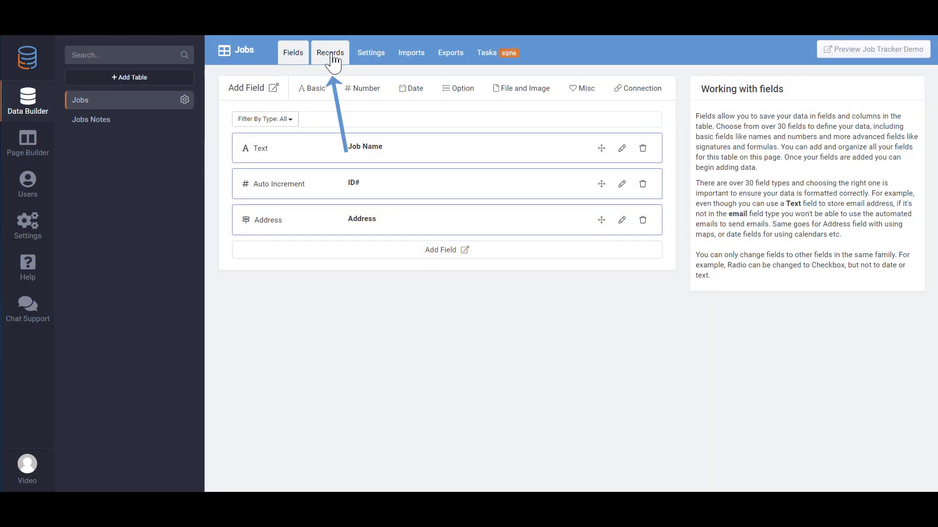
pyautogui.click(331, 54)
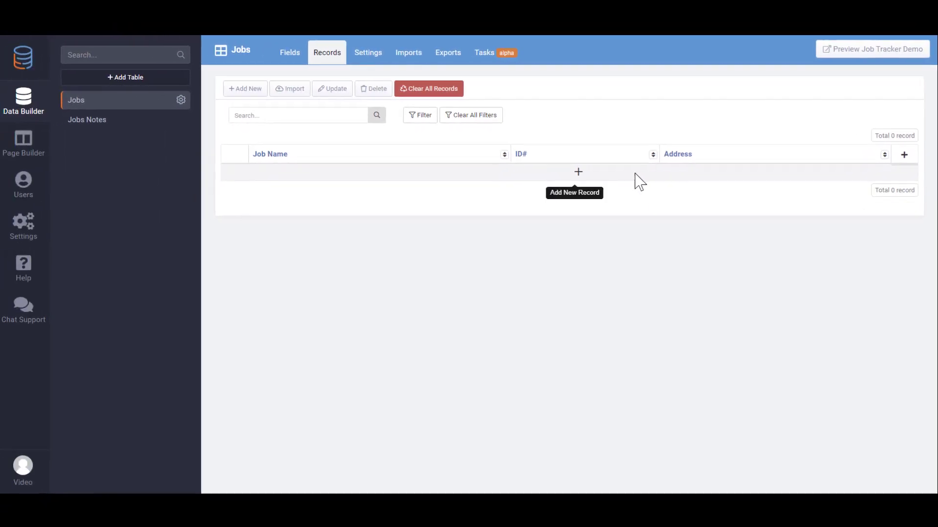
pyautogui.click(116, 104)
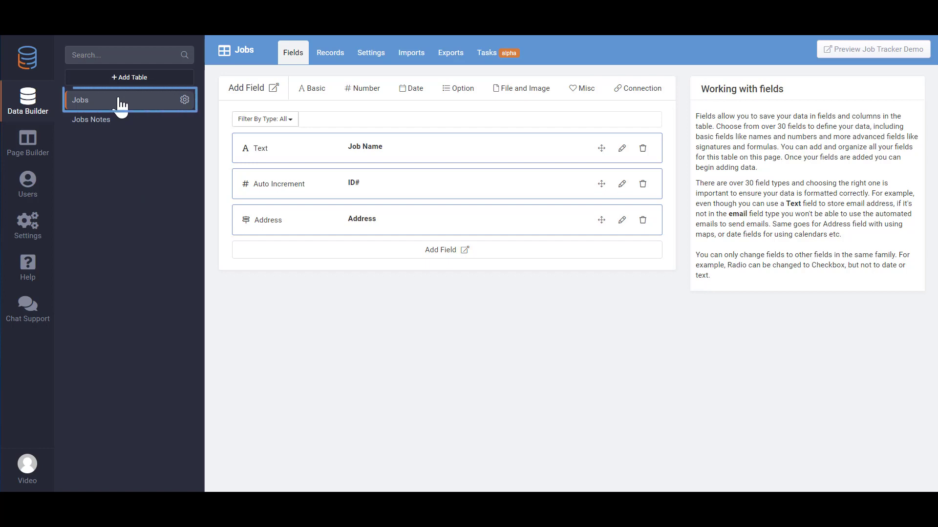
# In Jobs Notes, add a Connection field named Jobs joined to the Jobs table.
pyautogui.click(100, 123)
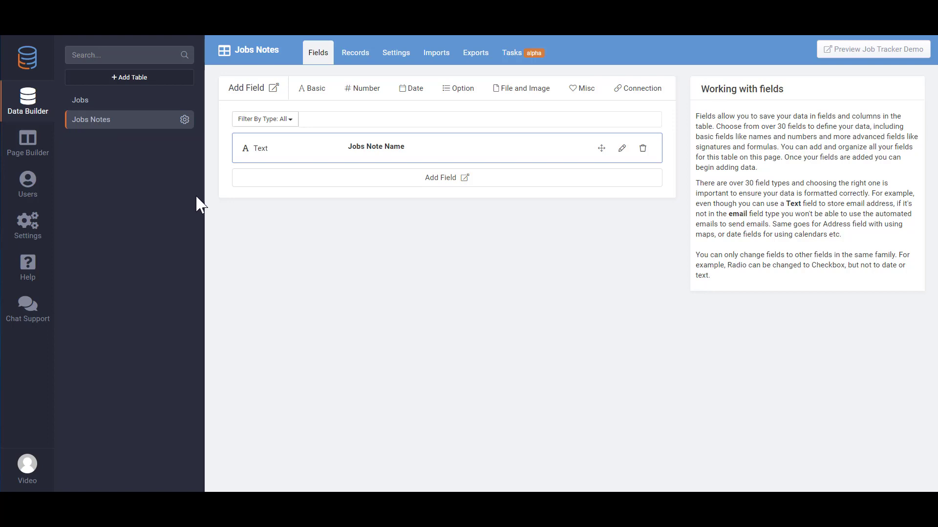
pyautogui.click(657, 91)
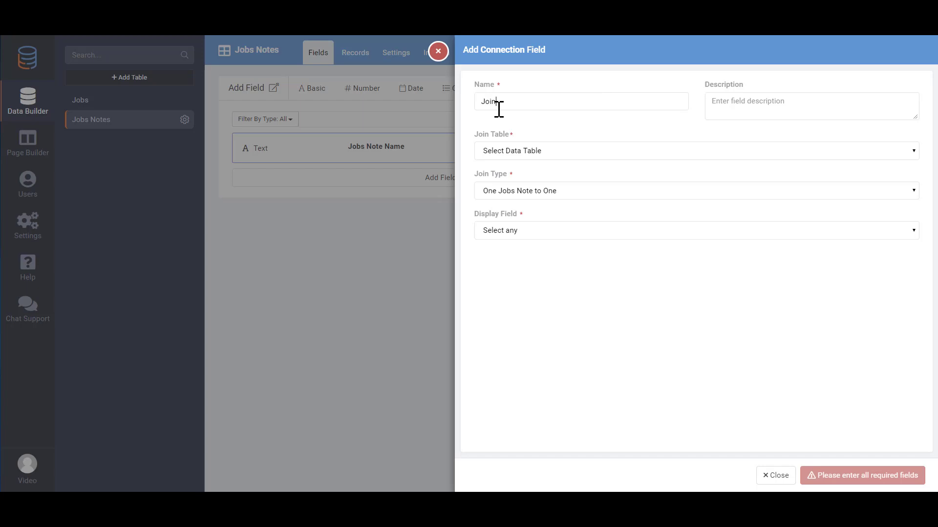
pyautogui.moveTo(498, 108); pyautogui.dragTo(481, 108)
pyautogui.write('Jobs')
pyautogui.click(514, 152)
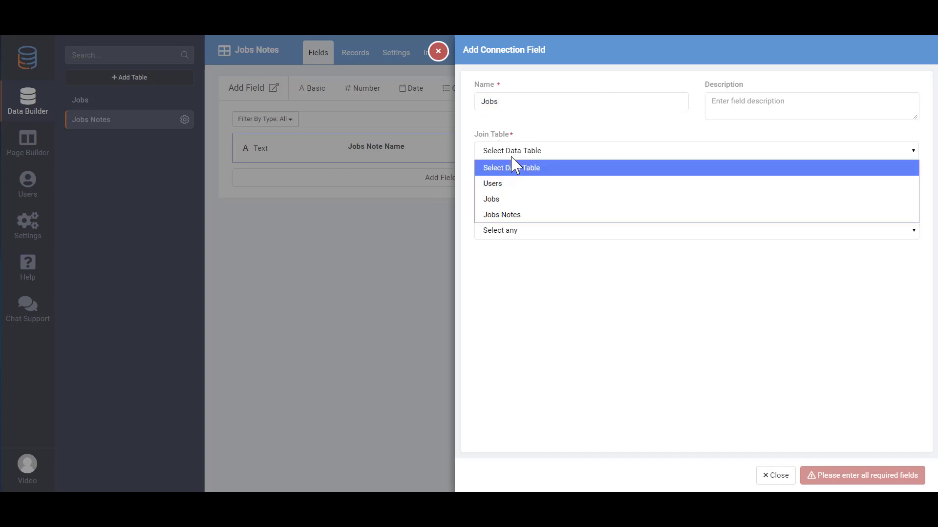
pyautogui.click(492, 200)
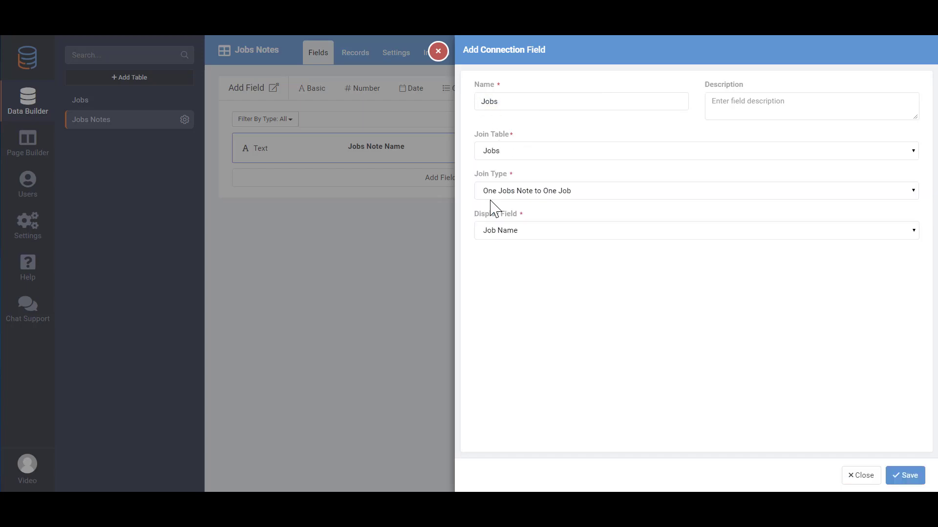
pyautogui.click(905, 476)
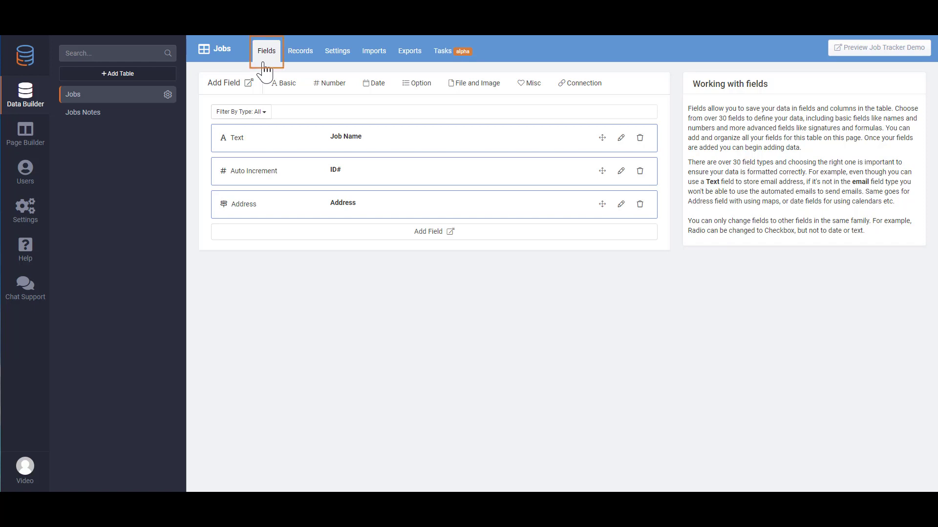
pyautogui.click(298, 63)
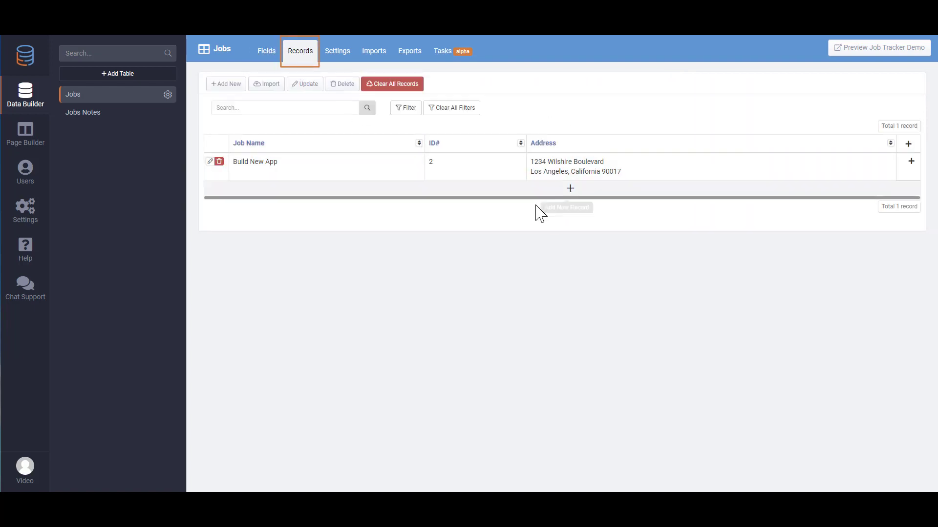
pyautogui.click(550, 192)
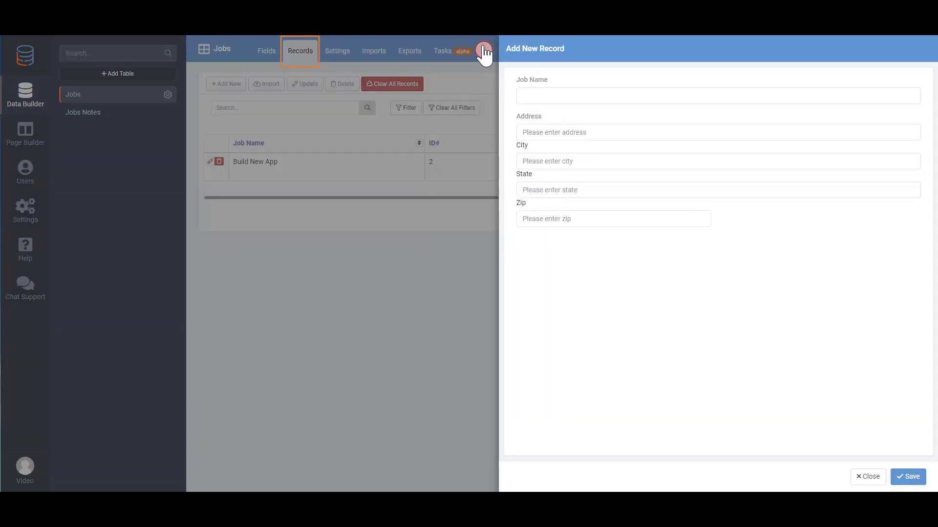
pyautogui.click(482, 49)
pyautogui.click(211, 161)
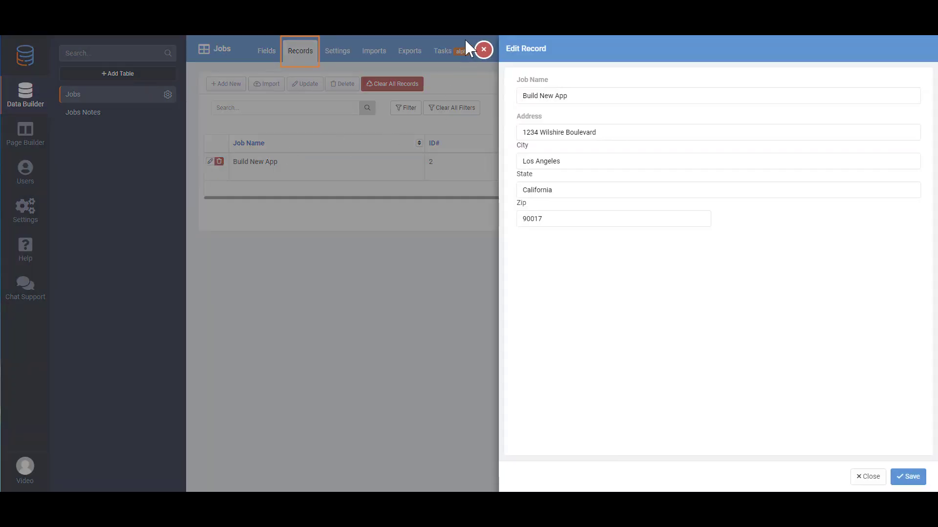
pyautogui.click(482, 50)
pyautogui.click(911, 161)
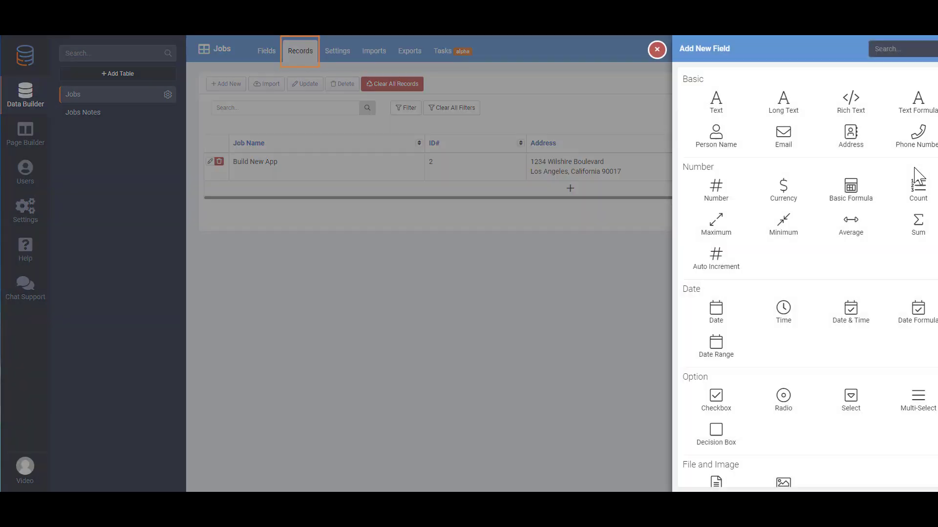
pyautogui.click(630, 49)
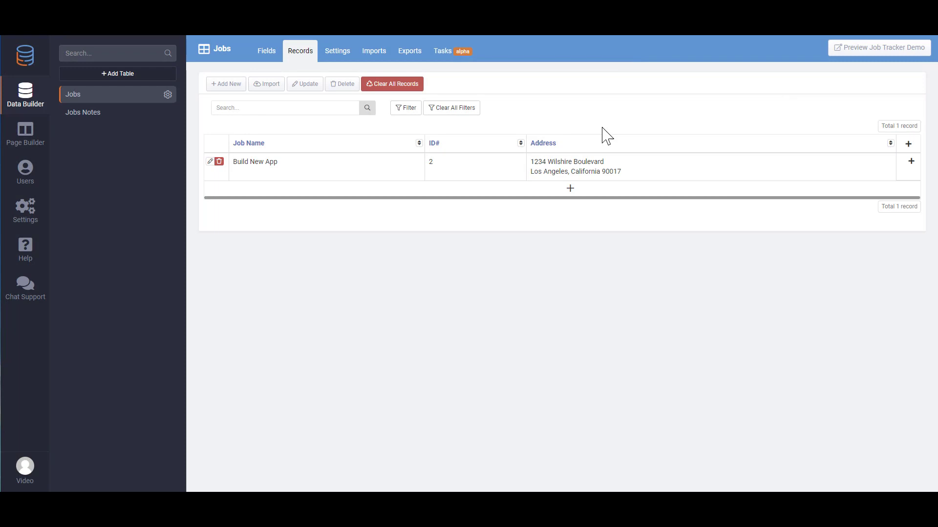
pyautogui.click(546, 145)
pyautogui.click(484, 50)
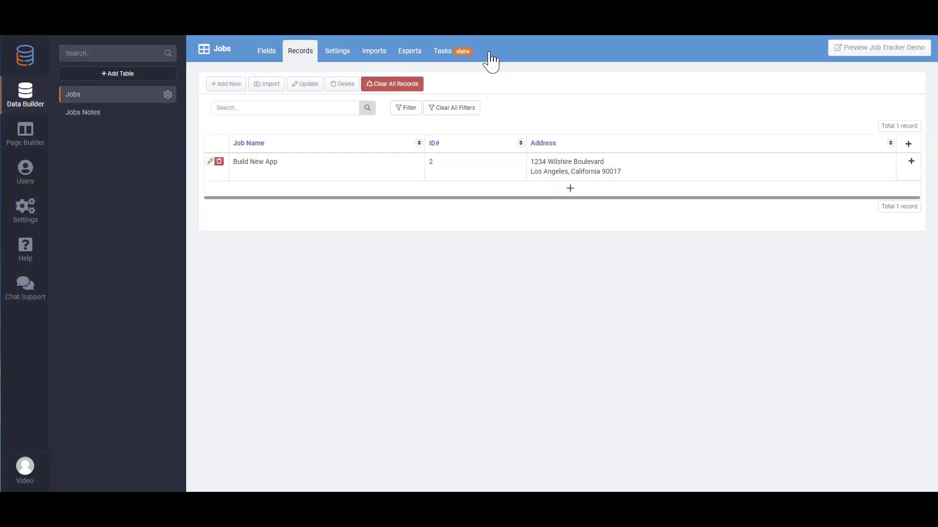
# Create a Jobs import template mapping the Job Name field to a Job name CSV column.
pyautogui.click(333, 61)
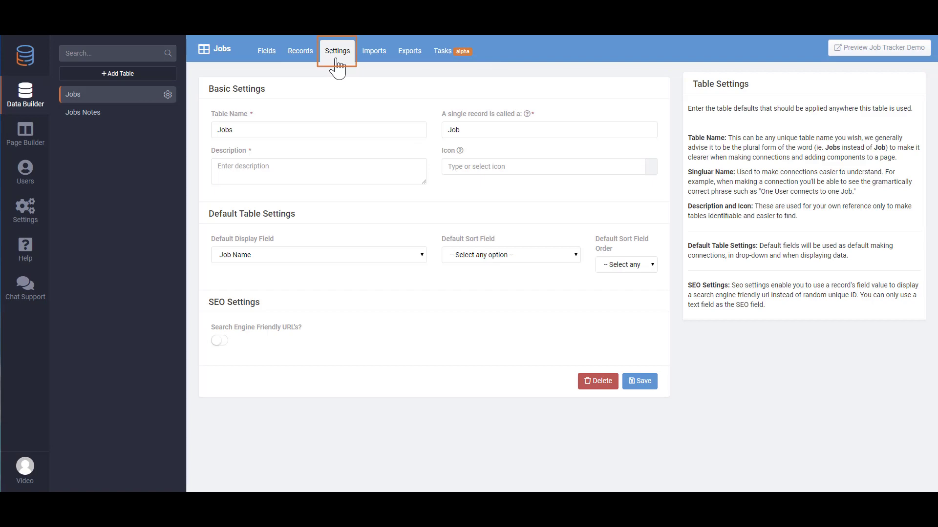
pyautogui.click(371, 58)
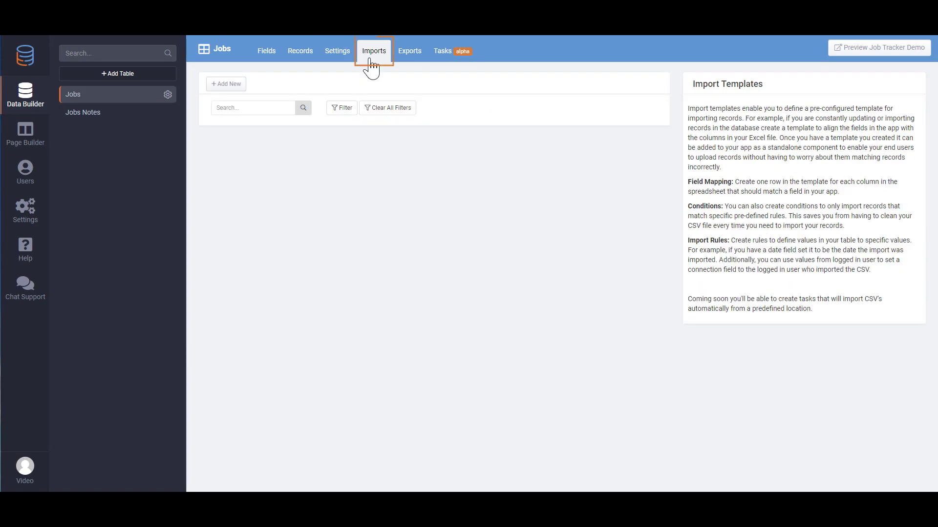
pyautogui.click(231, 84)
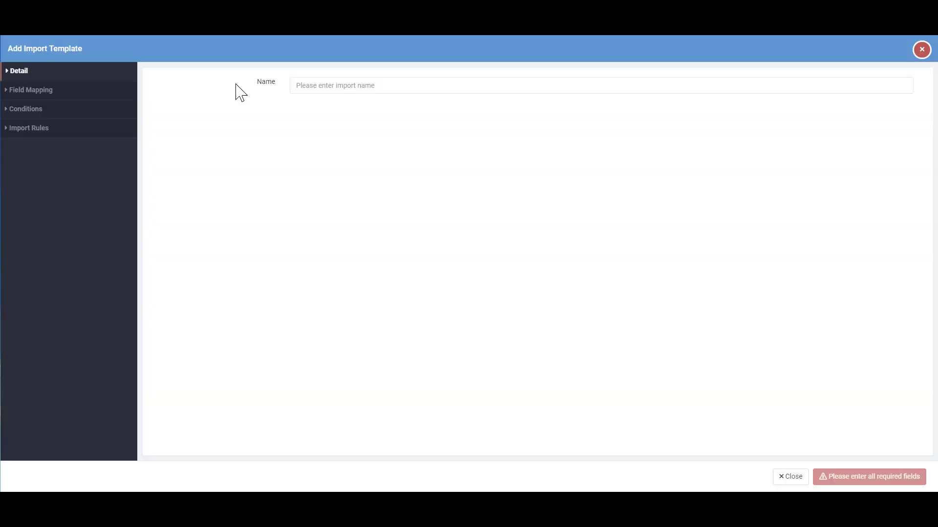
pyautogui.click(327, 85)
pyautogui.write('Jobs')
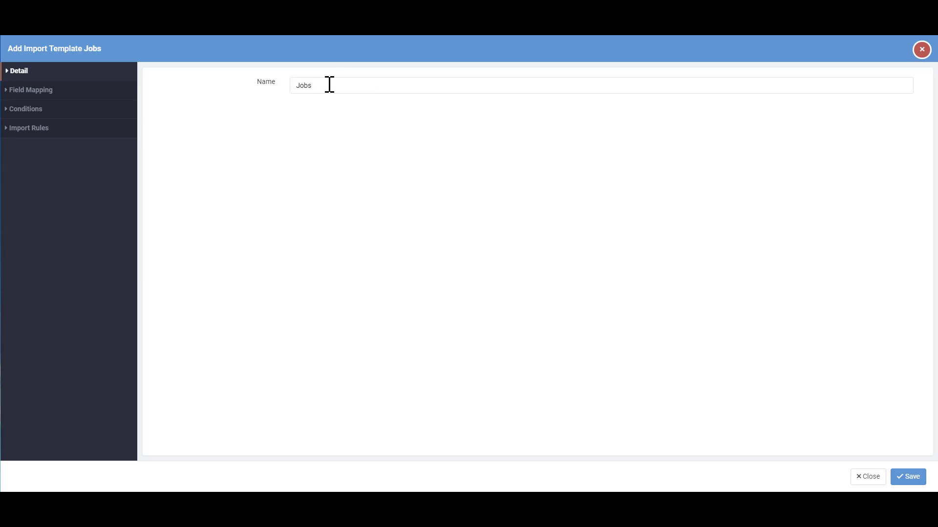
pyautogui.click(111, 97)
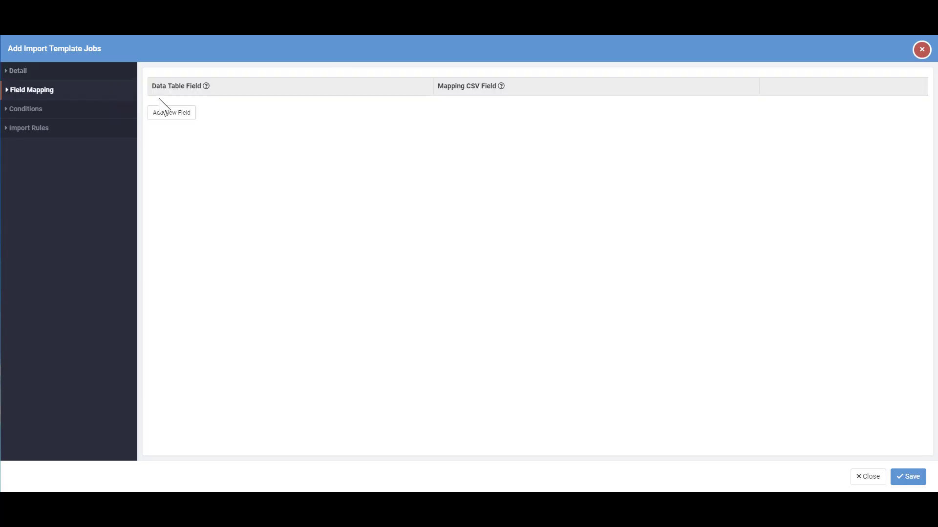
pyautogui.click(189, 117)
pyautogui.click(225, 111)
pyautogui.click(193, 143)
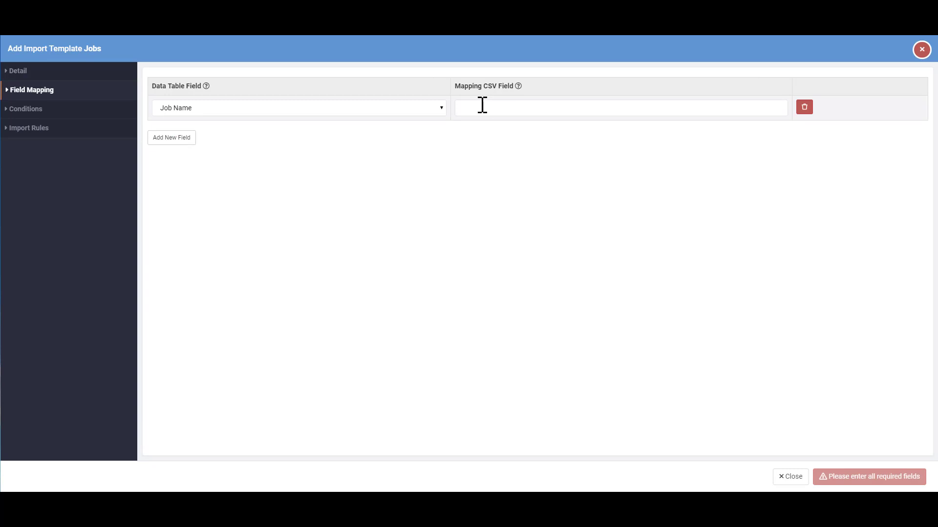
pyautogui.click(482, 108)
pyautogui.write('Job name')
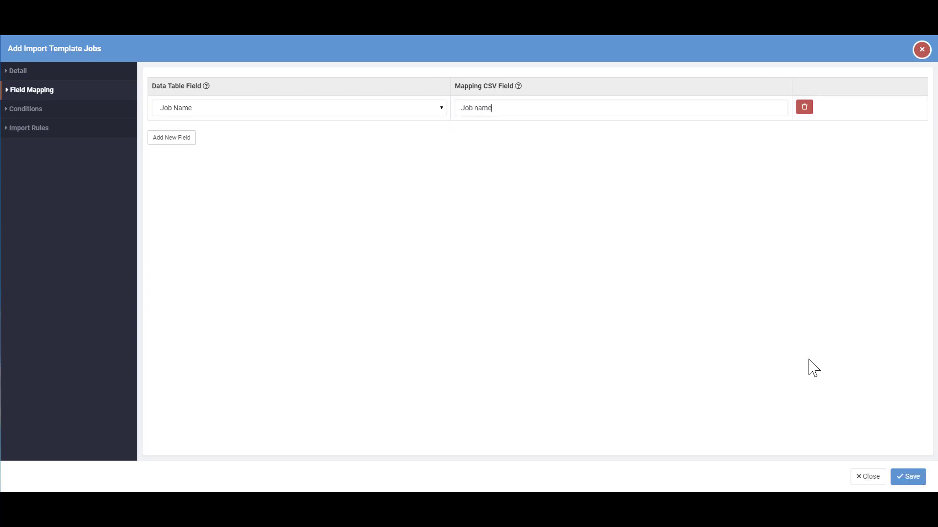
pyautogui.click(909, 478)
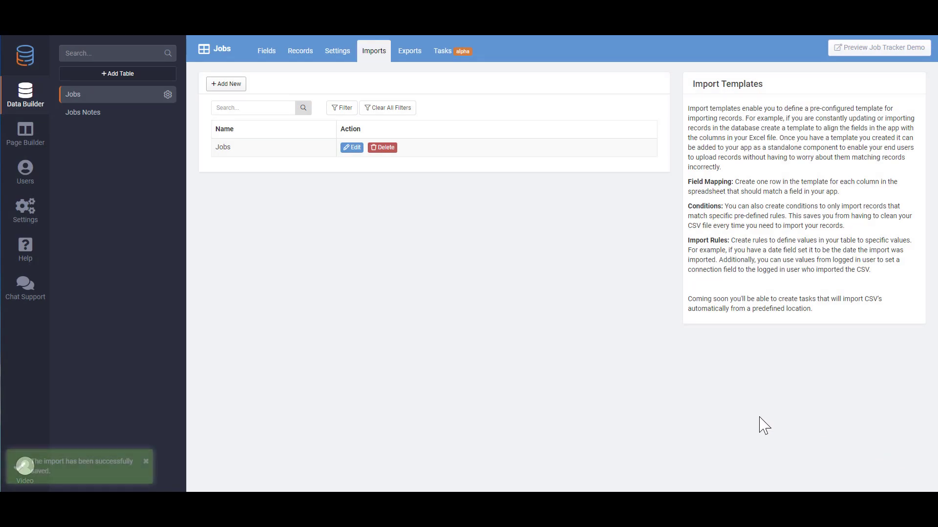
# Create an export template named Export containing the Job Name field.
pyautogui.click(413, 66)
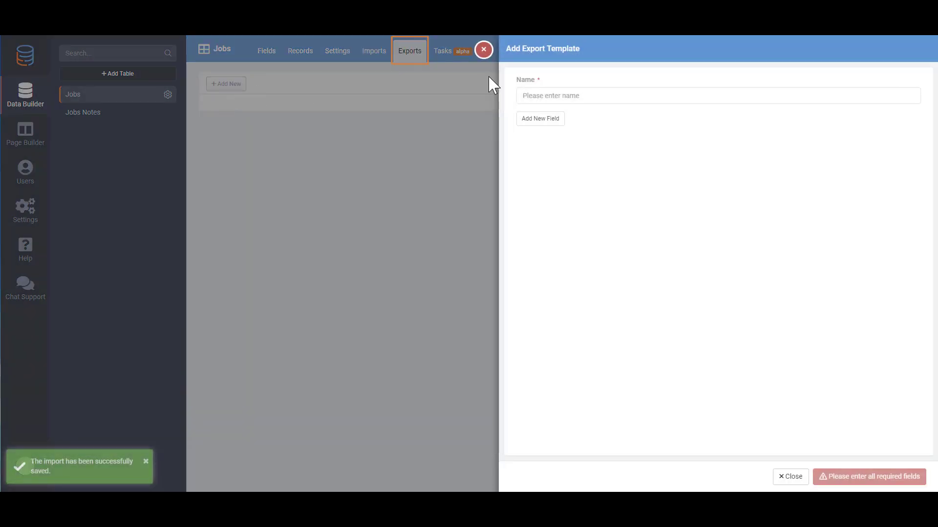
pyautogui.click(534, 97)
pyautogui.write('Export')
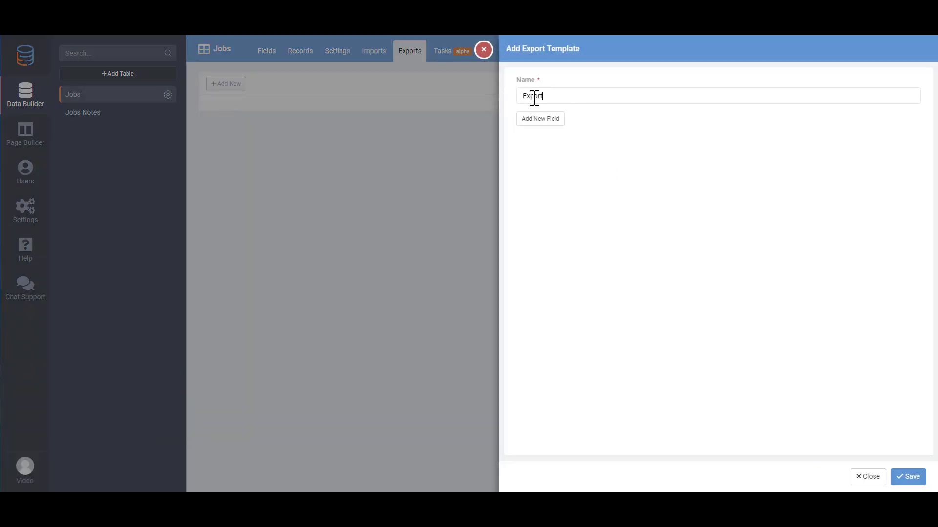
pyautogui.click(539, 119)
pyautogui.click(625, 155)
pyautogui.click(545, 187)
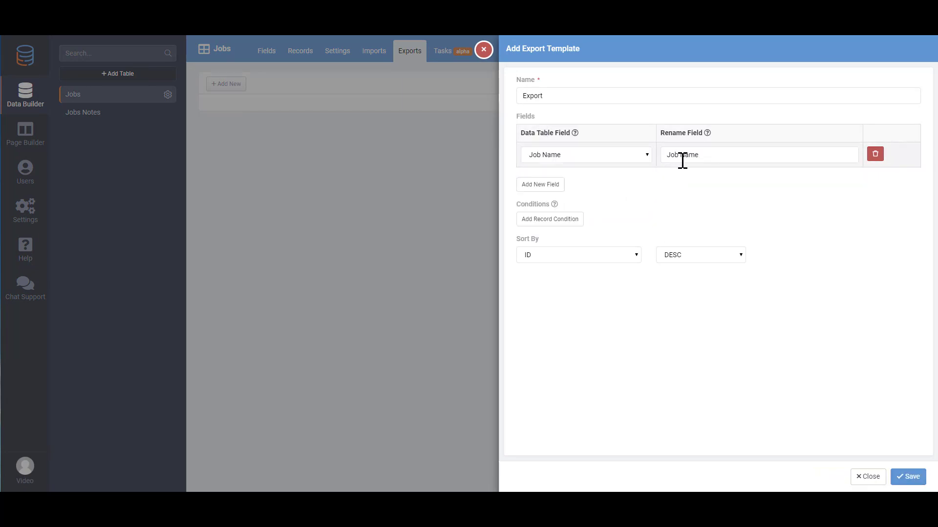
pyautogui.click(904, 475)
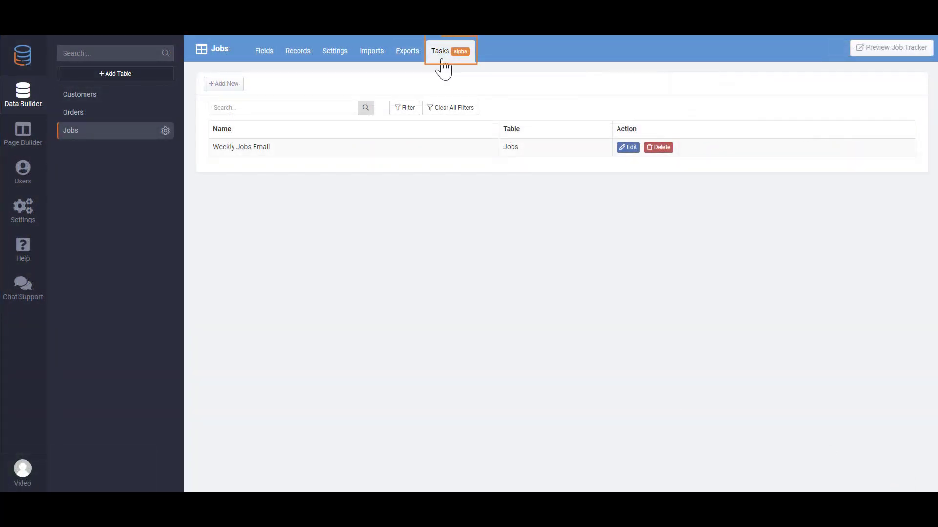
pyautogui.click(628, 147)
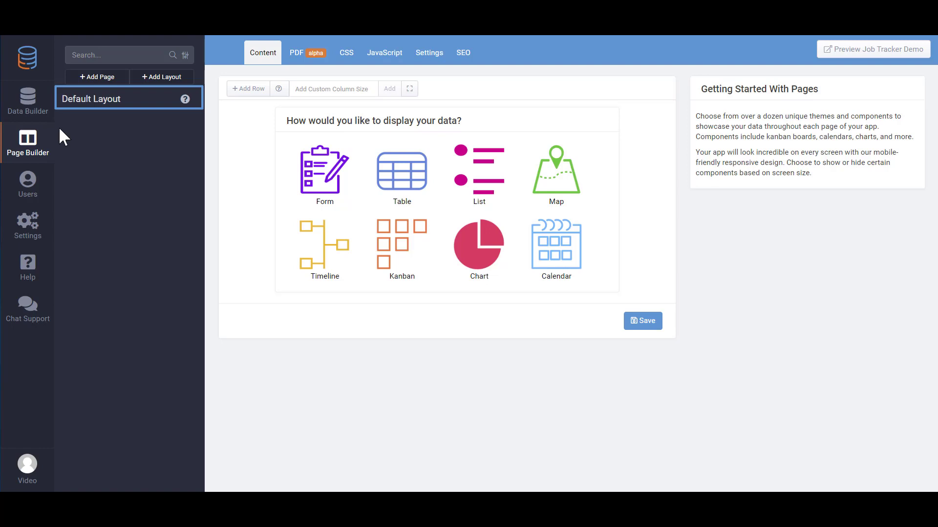
# Open the Default Layout in Page Builder to inspect its Menu and Page Container.
pyautogui.click(140, 100)
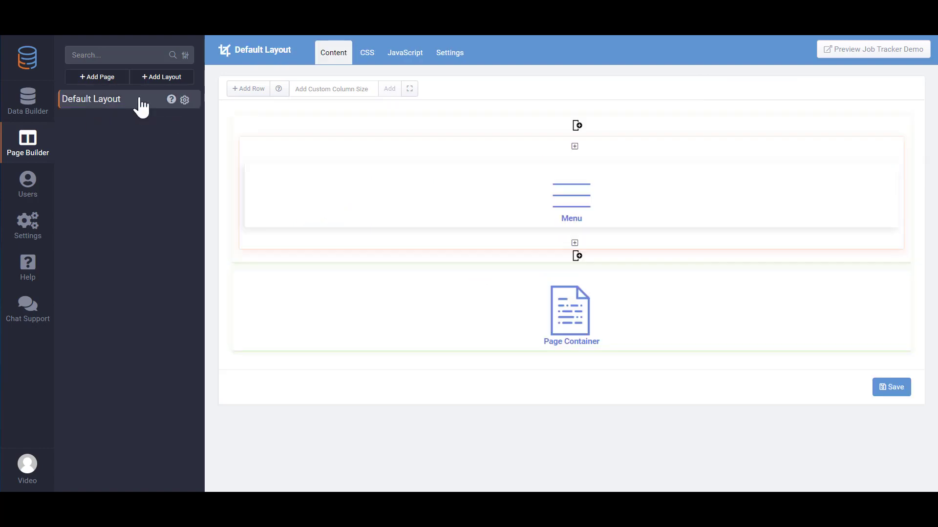
pyautogui.moveTo(270, 168)
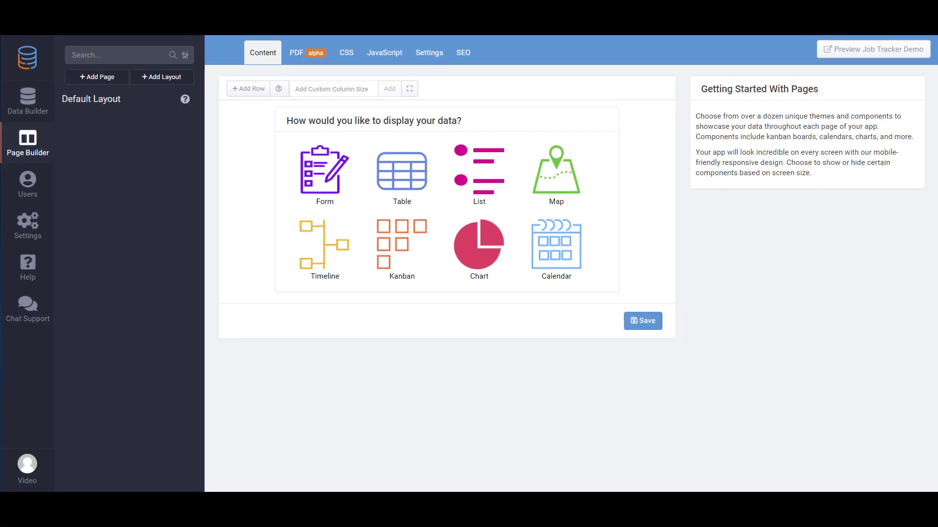
# Add a page named Jobs using the Default Layout and the Default menu, and save it.
pyautogui.click(100, 78)
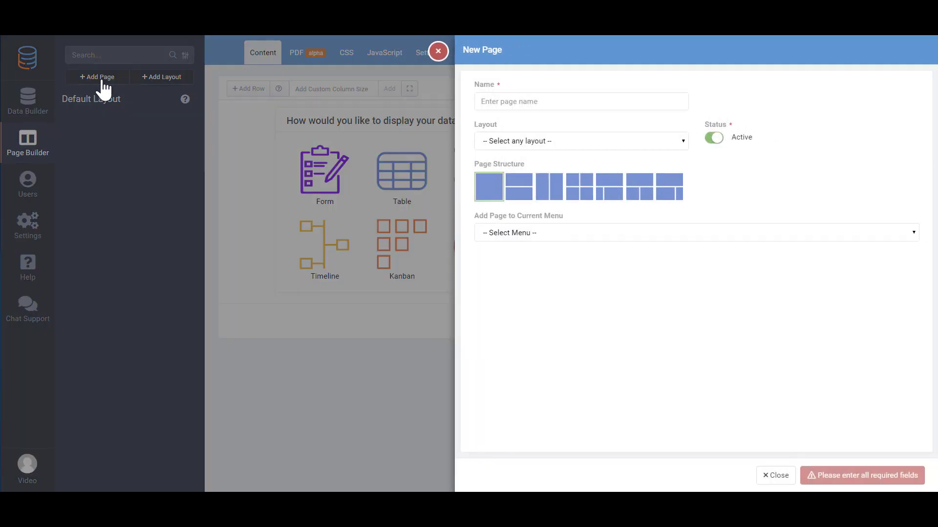
pyautogui.click(504, 101)
pyautogui.write('Jobs')
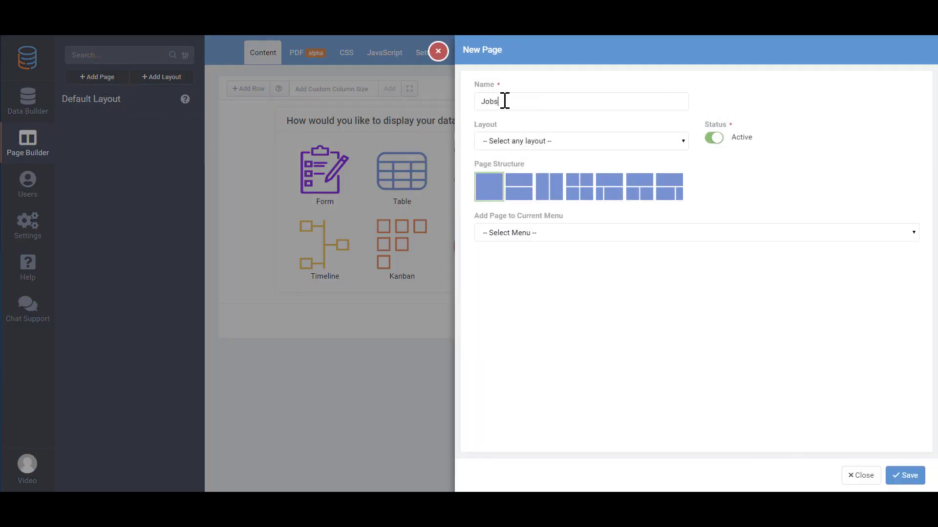
pyautogui.click(508, 141)
pyautogui.click(509, 176)
pyautogui.click(510, 234)
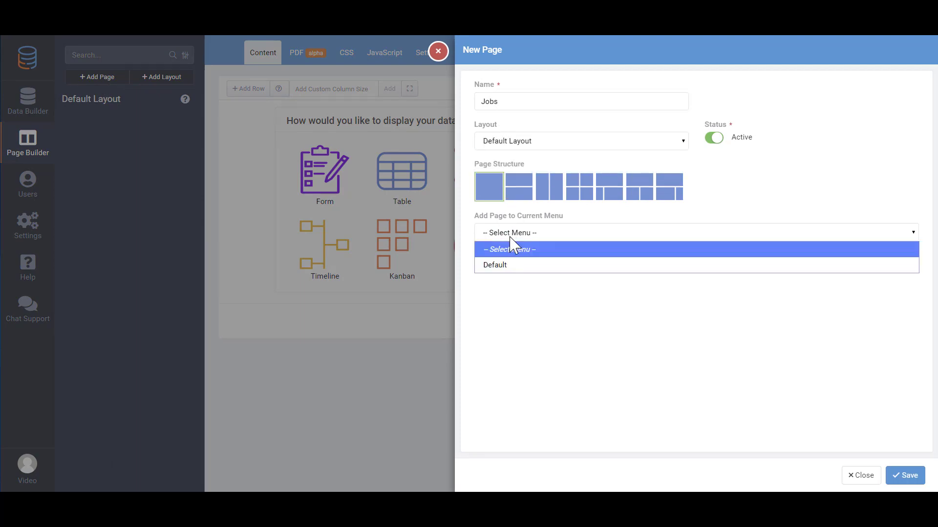
pyautogui.click(510, 266)
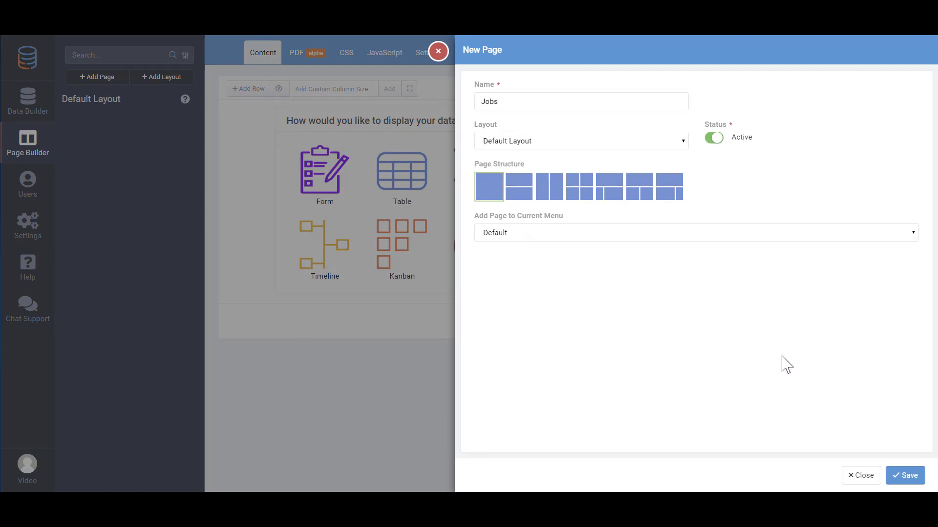
pyautogui.click(896, 478)
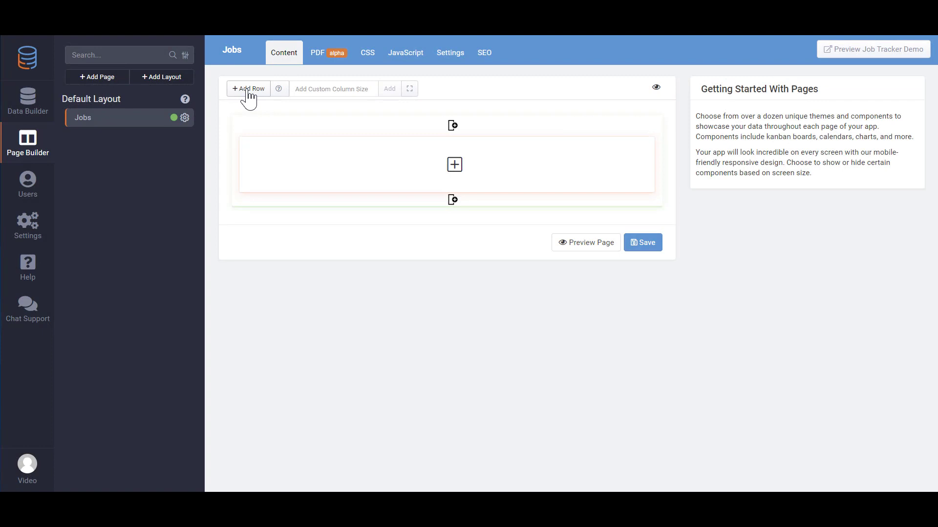
# Add 6 + 6 grid rows to the Jobs page, leaving one row of two equal columns.
pyautogui.click(246, 89)
pyautogui.moveTo(225, 105)
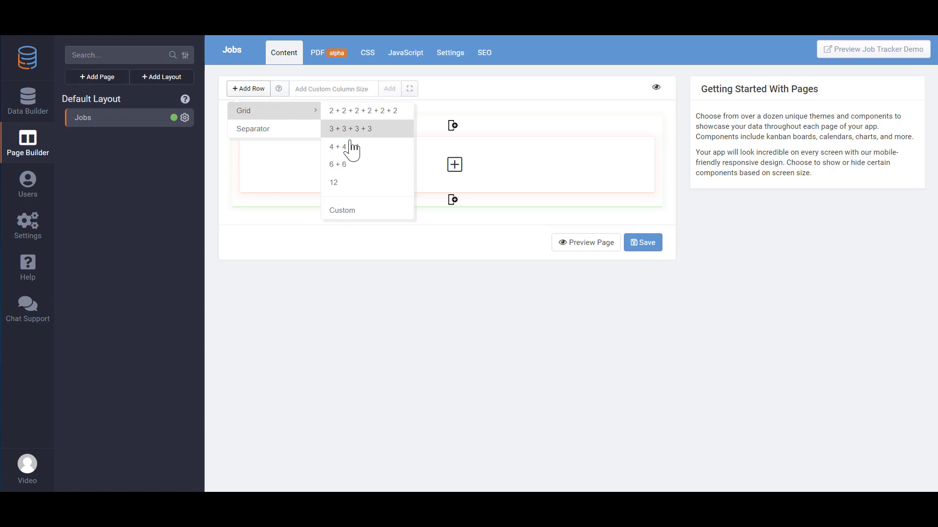
pyautogui.click(338, 164)
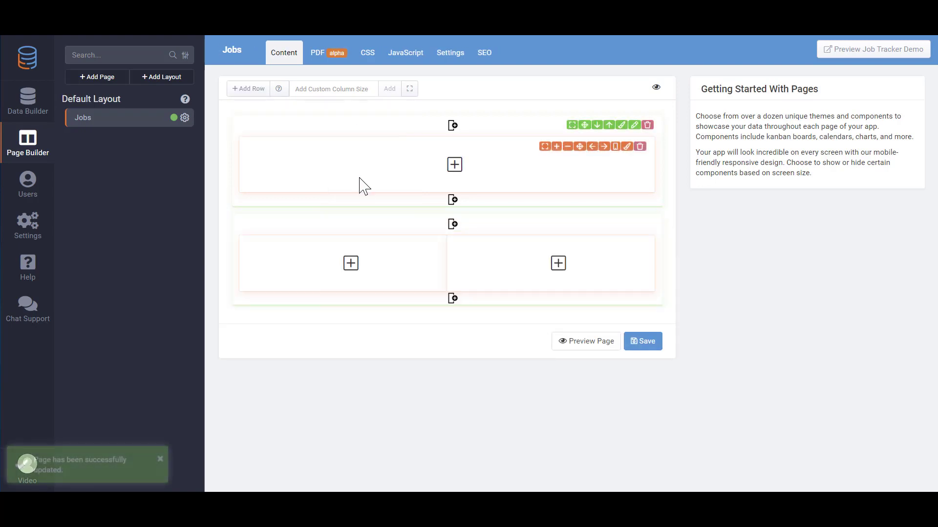
pyautogui.click(647, 221)
pyautogui.click(248, 88)
pyautogui.moveTo(314, 111)
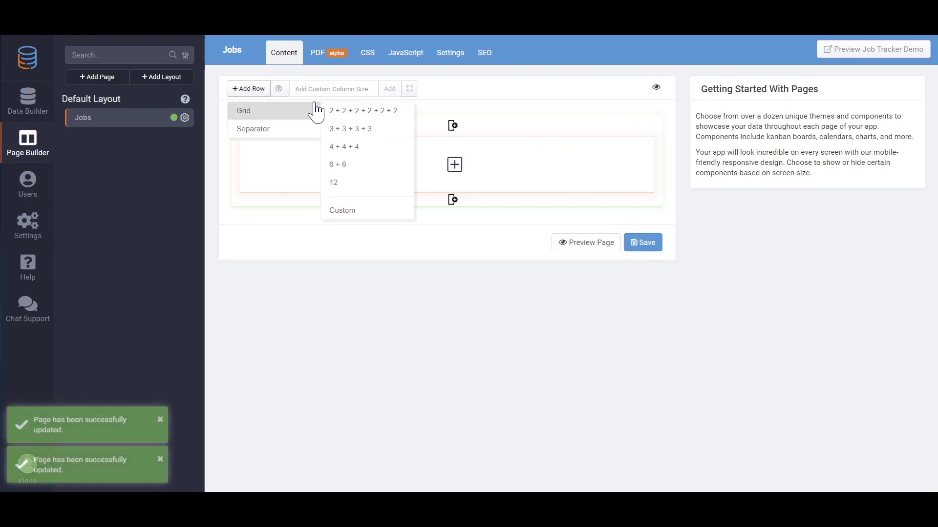
pyautogui.click(344, 147)
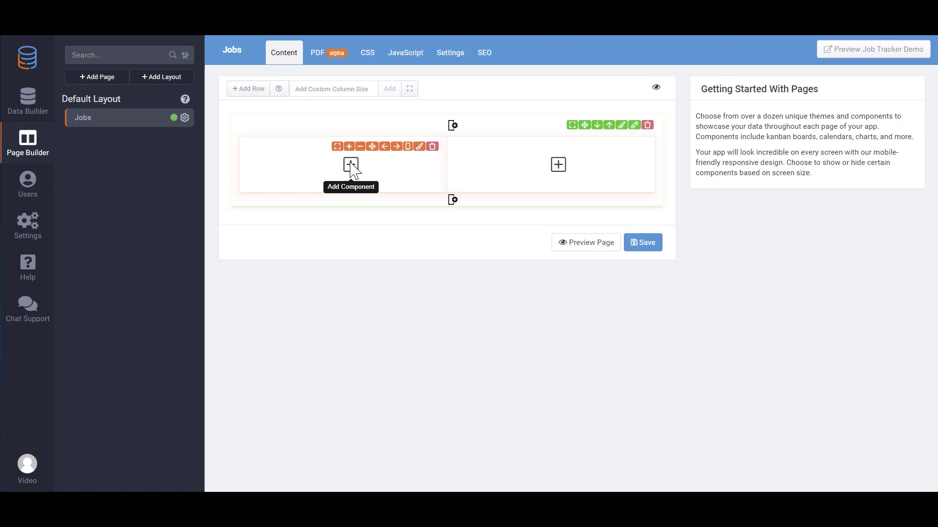
# Quick-add a Jobs data table to the left column without extra components.
pyautogui.click(351, 164)
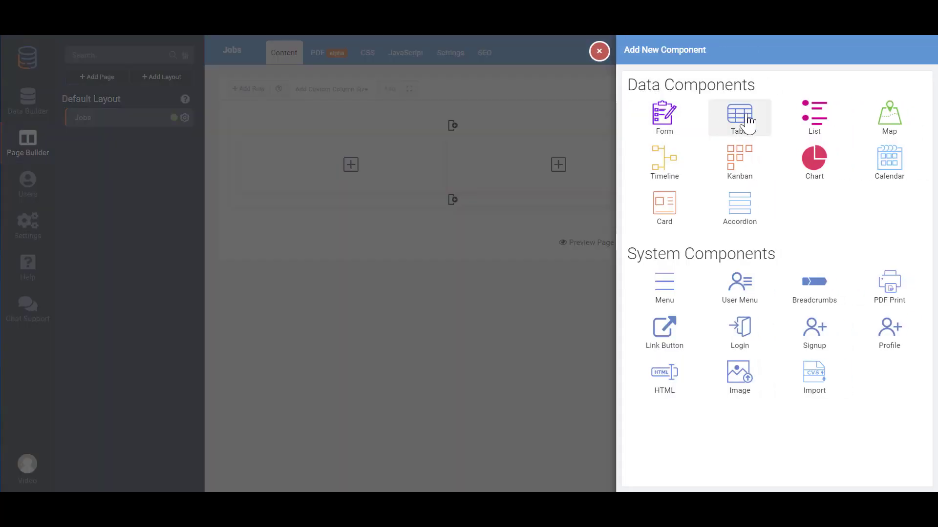
pyautogui.click(749, 122)
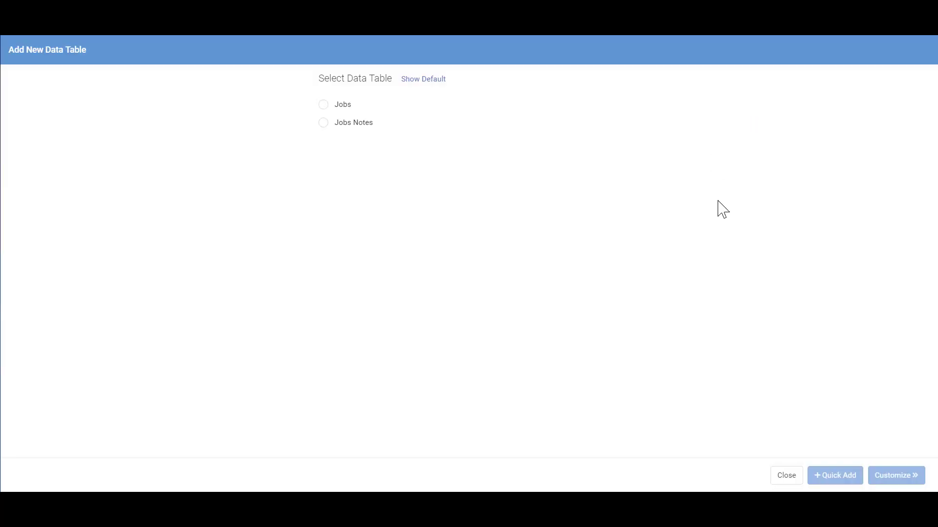
pyautogui.click(346, 108)
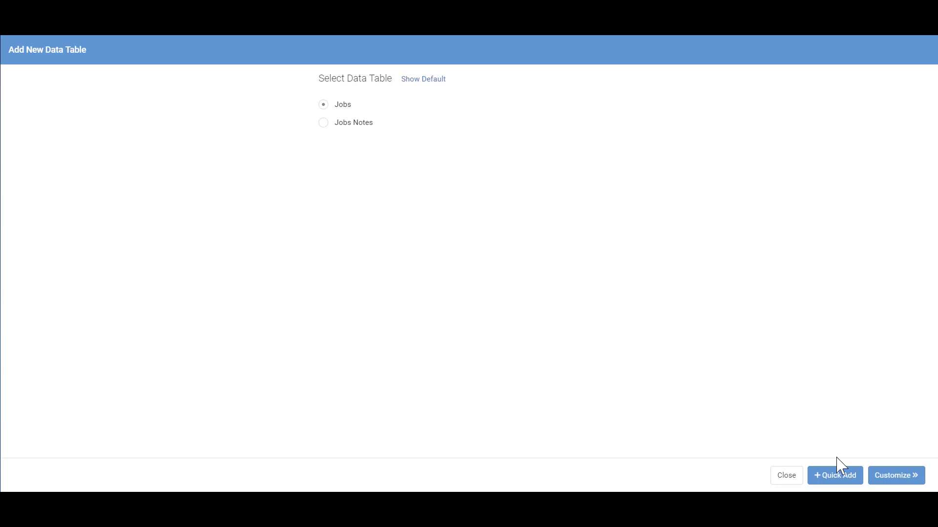
pyautogui.click(840, 478)
pyautogui.click(841, 481)
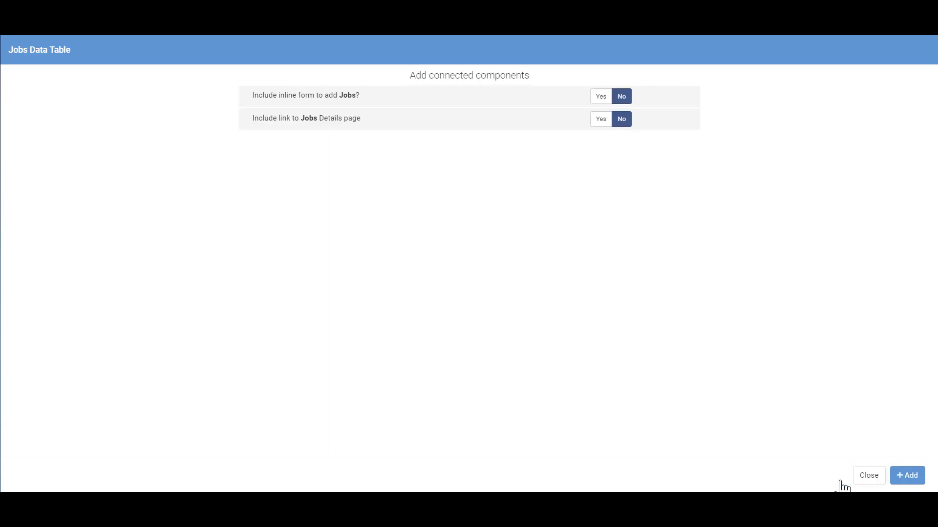
pyautogui.click(907, 477)
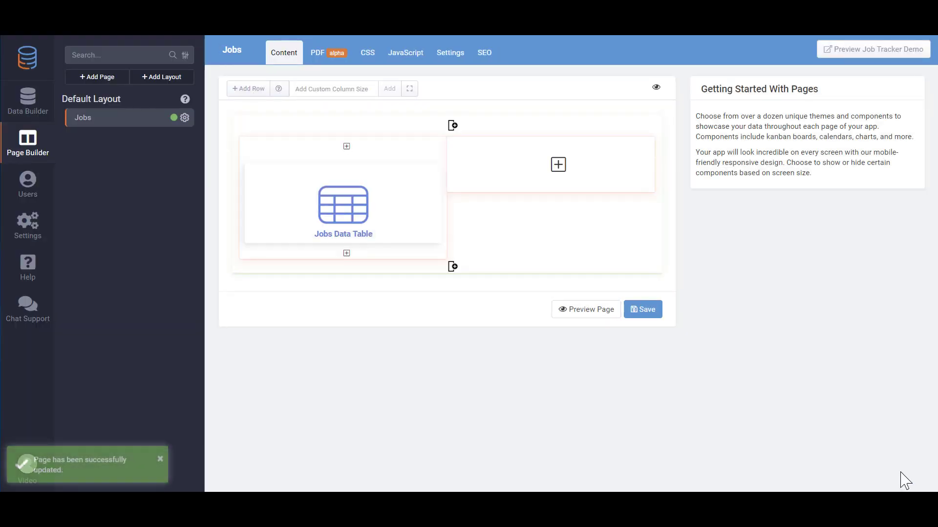
# Quick-add a form that adds Jobs records to the right column.
pyautogui.click(560, 166)
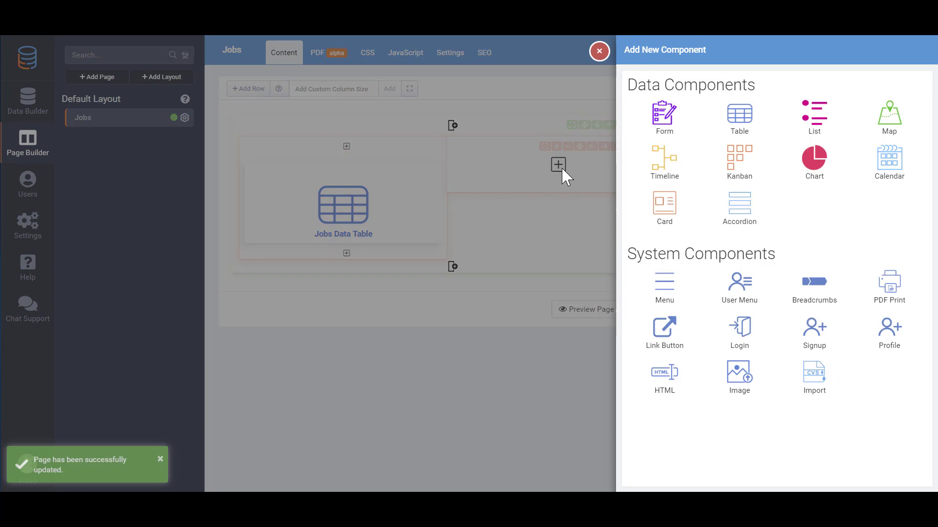
pyautogui.click(662, 117)
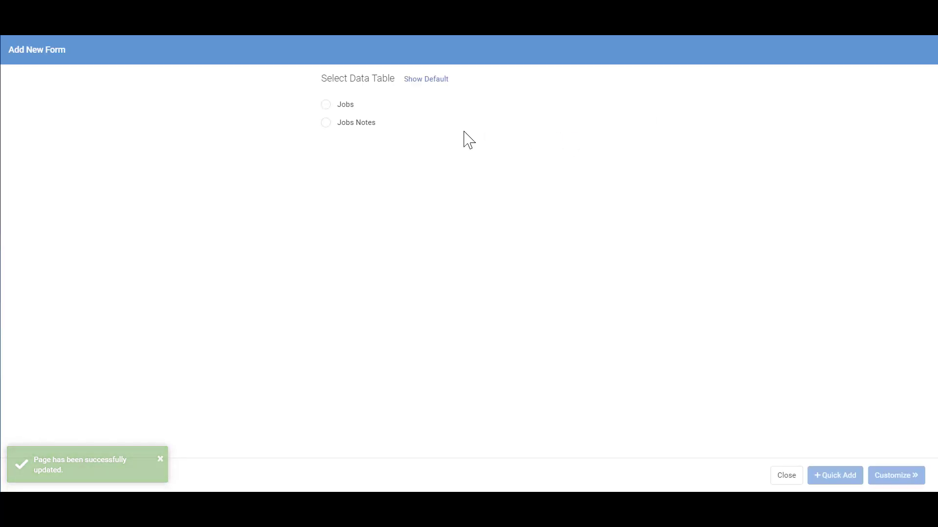
pyautogui.click(346, 106)
pyautogui.click(829, 485)
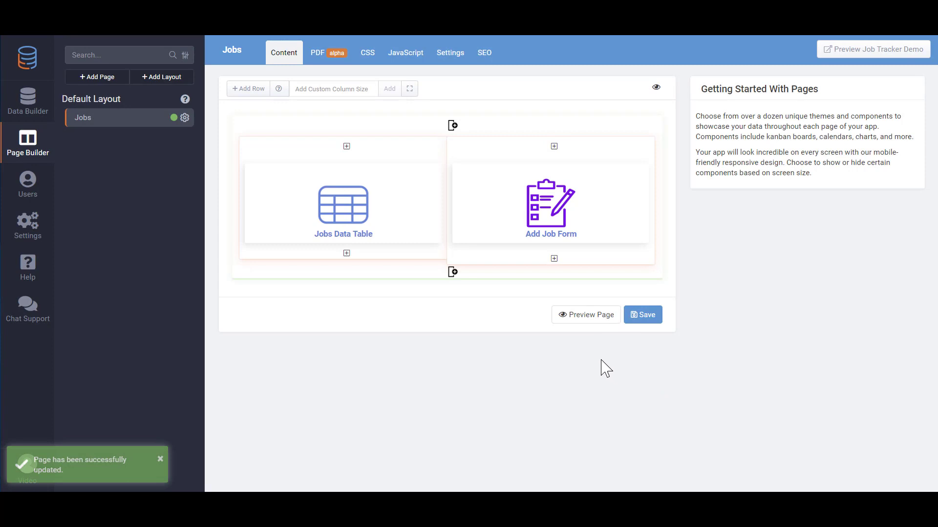
# In the live preview, save a job named Build New App with its address picked from suggestions.
pyautogui.click(586, 316)
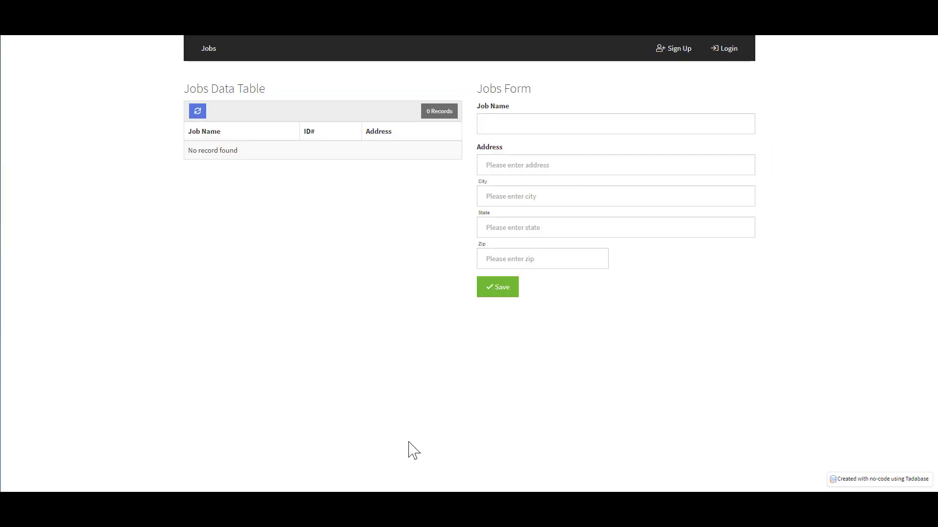
pyautogui.click(508, 126)
pyautogui.write('Build')
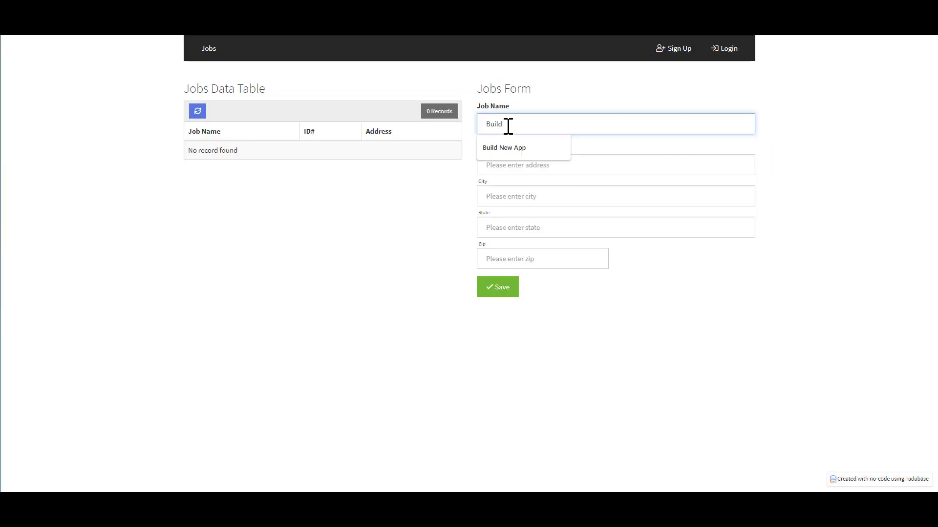
pyautogui.click(494, 148)
pyautogui.click(490, 165)
pyautogui.write('1')
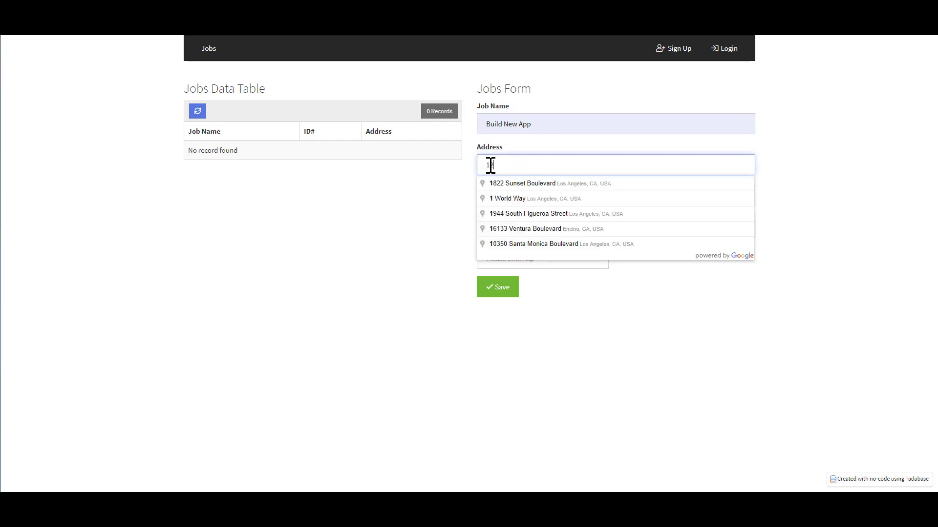
pyautogui.write('234')
pyautogui.click(504, 184)
pyautogui.click(495, 293)
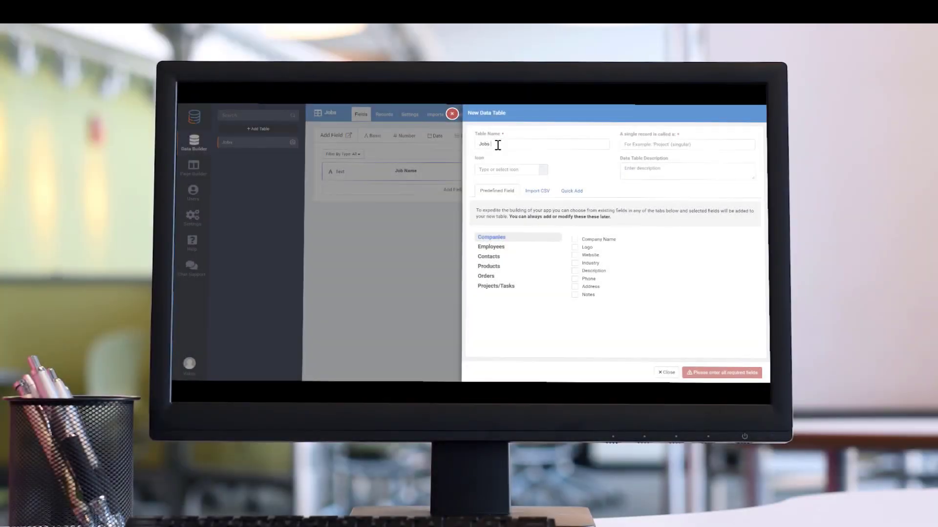
# Leave the preview and reopen the Jobs page with its Data Table and Add Job Form.
pyautogui.write('te')
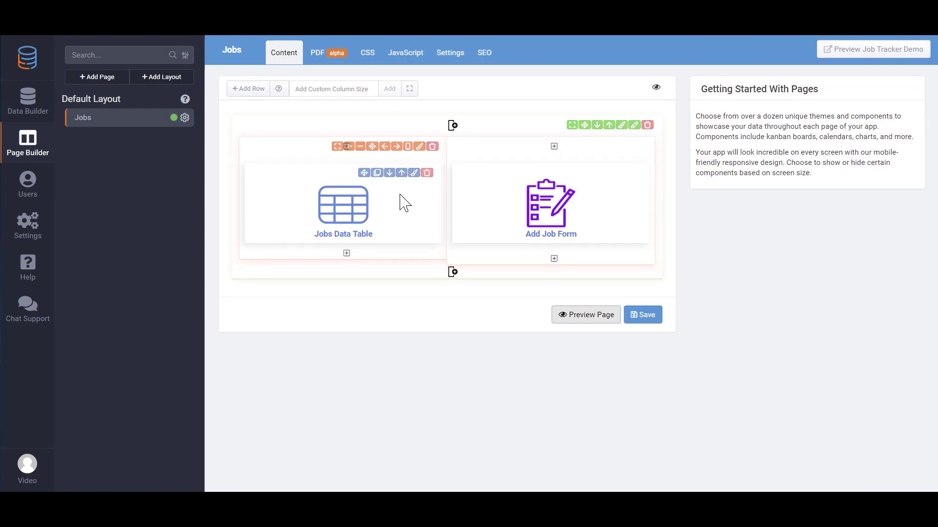
# Add a Record Details Page link column to the Jobs Data Table and save it.
pyautogui.click(376, 219)
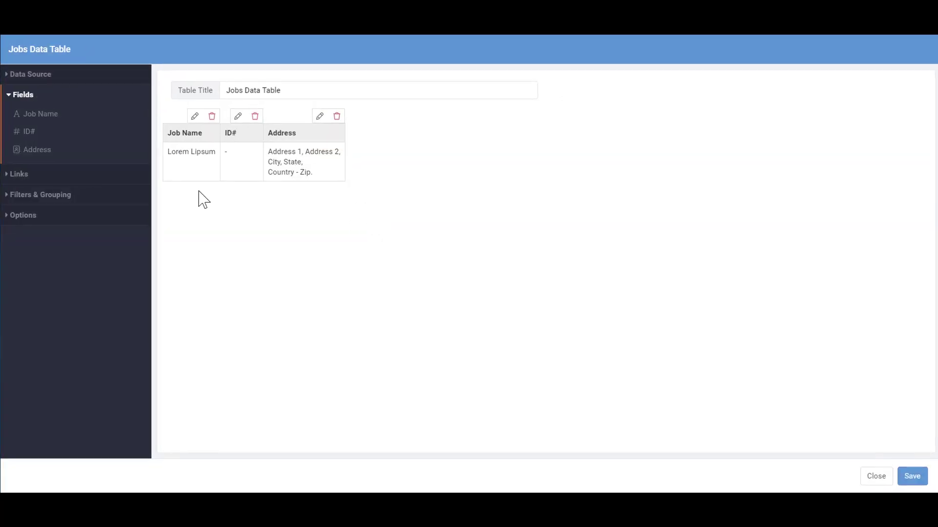
pyautogui.click(105, 176)
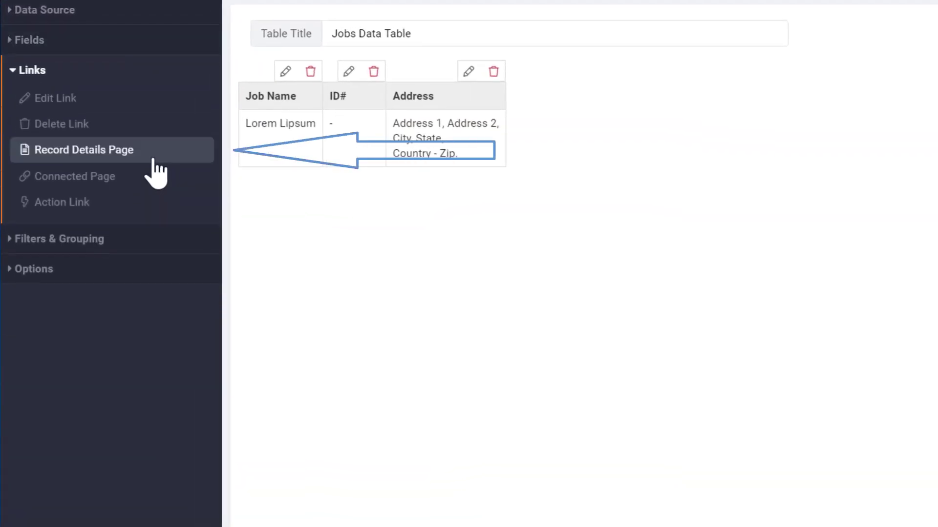
pyautogui.click(109, 153)
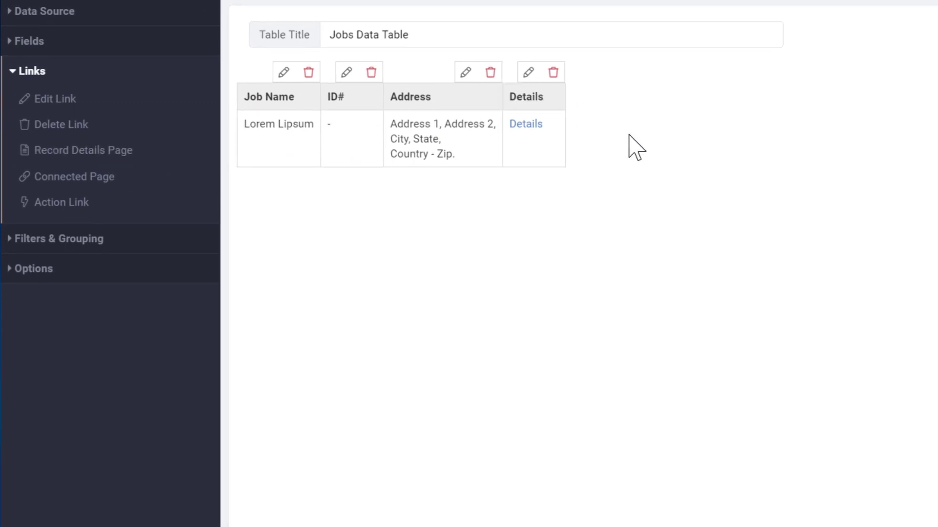
pyautogui.click(911, 476)
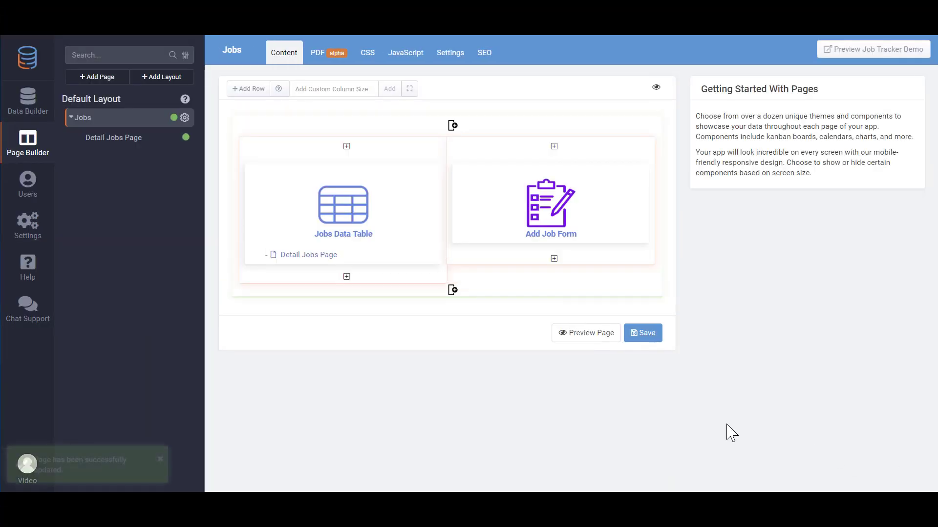
# On the Detail Jobs Page, add a grid row with two 6 + 6 columns.
pyautogui.click(293, 259)
pyautogui.click(245, 90)
pyautogui.moveTo(317, 116)
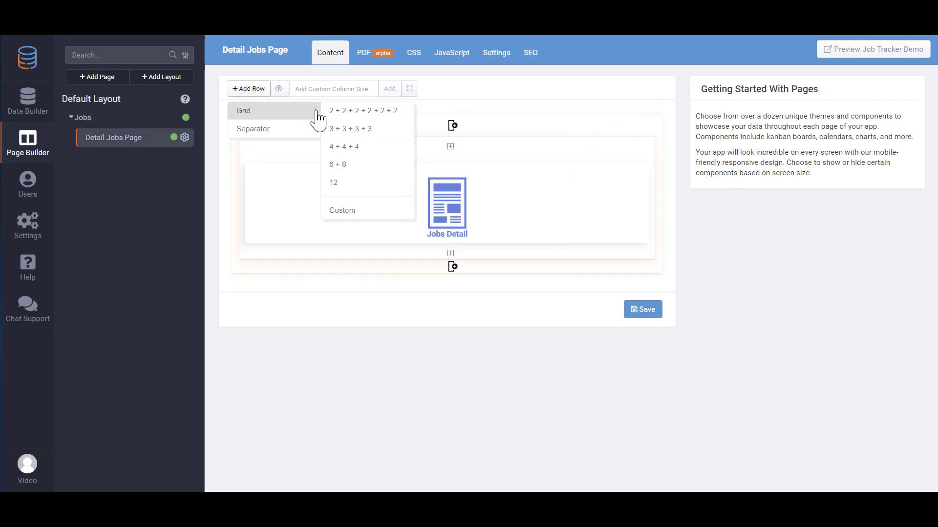
pyautogui.click(367, 167)
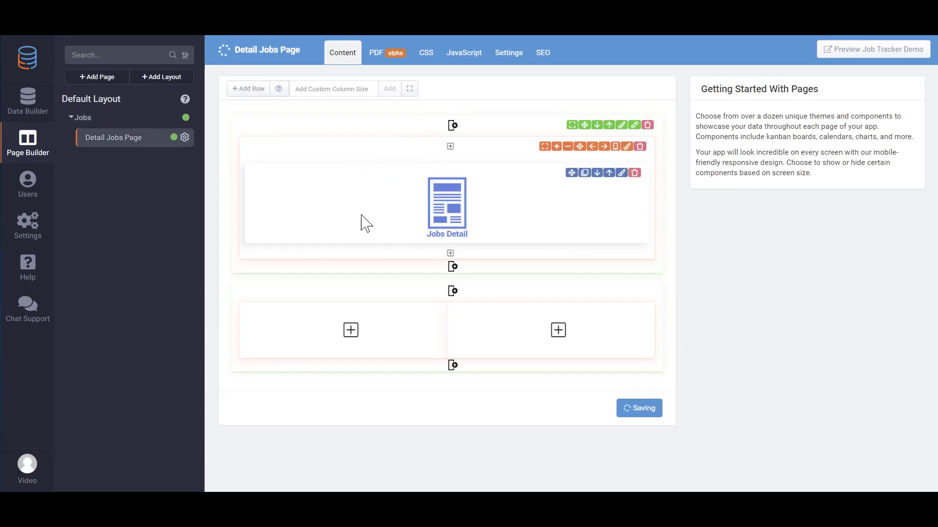
# Quick-add a form inserting new Jobs Notes into the left column.
pyautogui.click(350, 332)
pyautogui.click(657, 115)
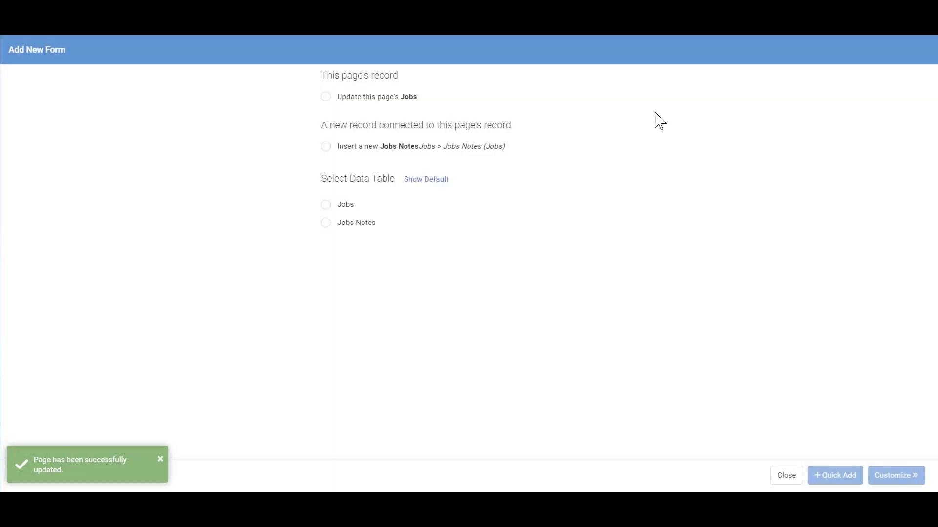
pyautogui.click(398, 147)
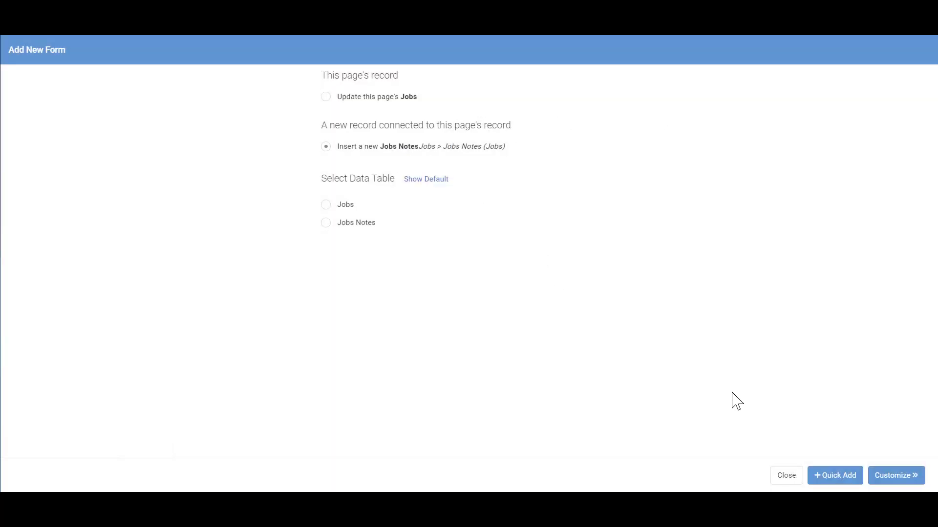
pyautogui.click(831, 477)
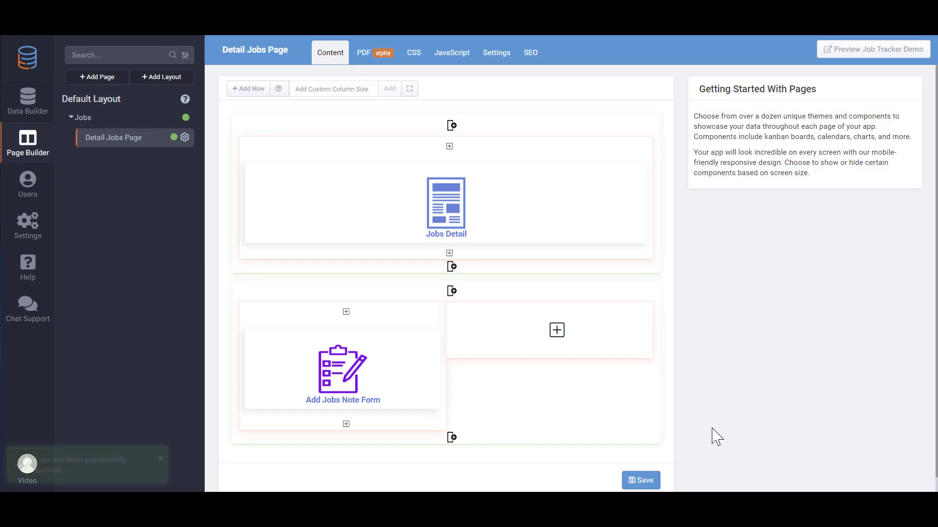
# Quick-add a Jobs Notes table into the right column.
pyautogui.click(557, 330)
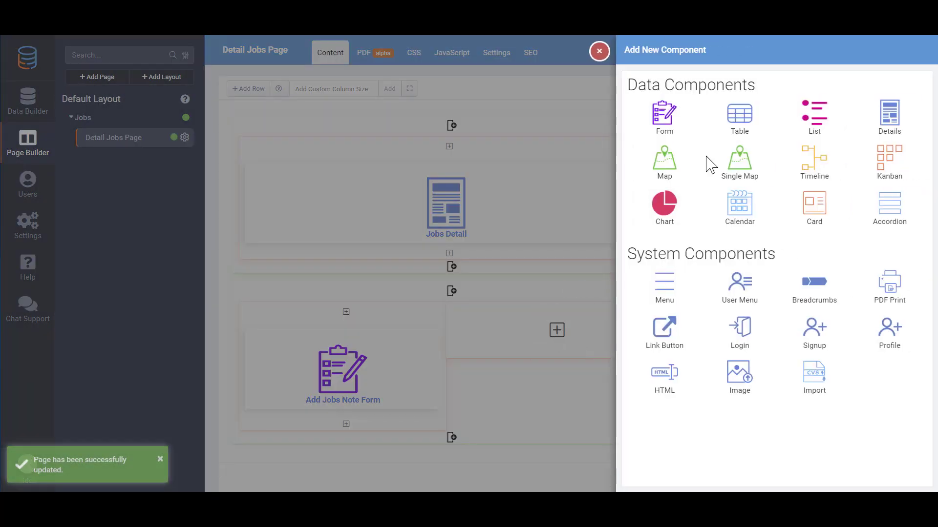
pyautogui.click(739, 121)
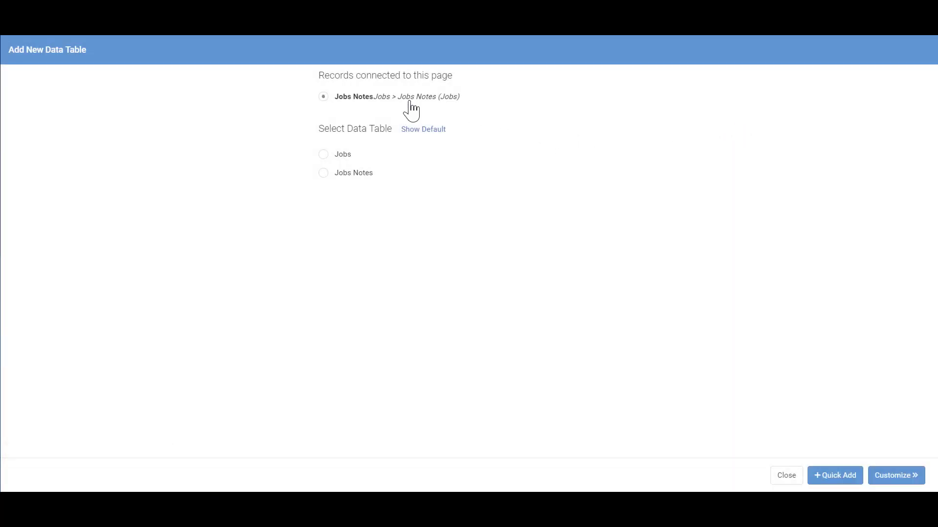
pyautogui.click(835, 478)
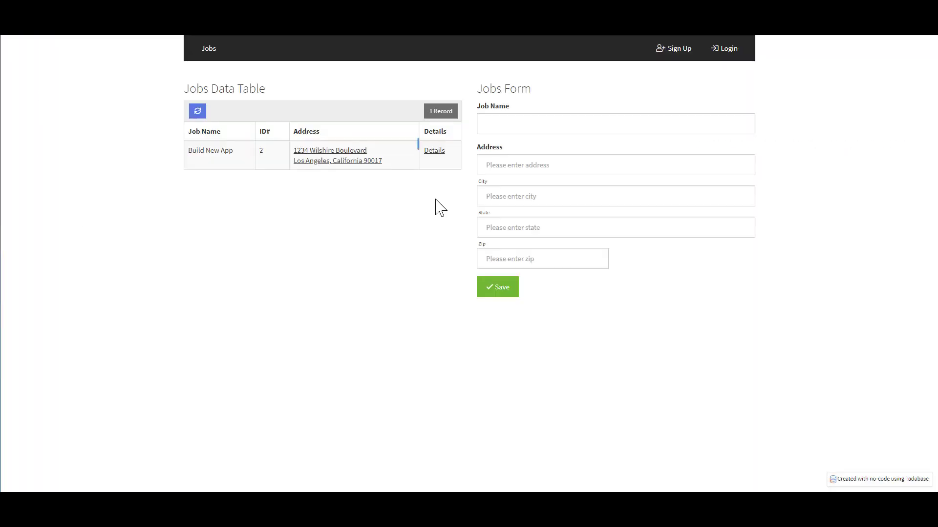
# From Build New App's details page, save the note 'Add New Table' linked to Build New App.
pyautogui.click(435, 151)
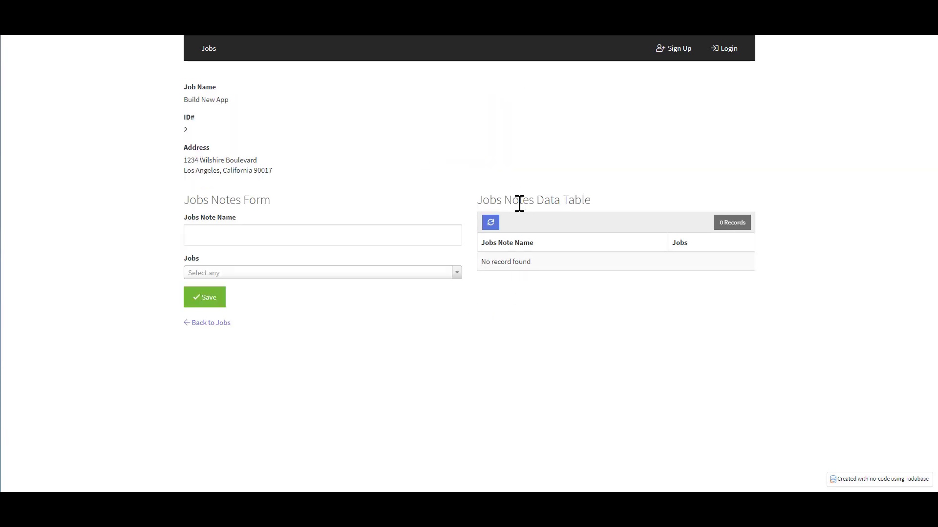
pyautogui.click(419, 230)
pyautogui.write('Add New Tabl')
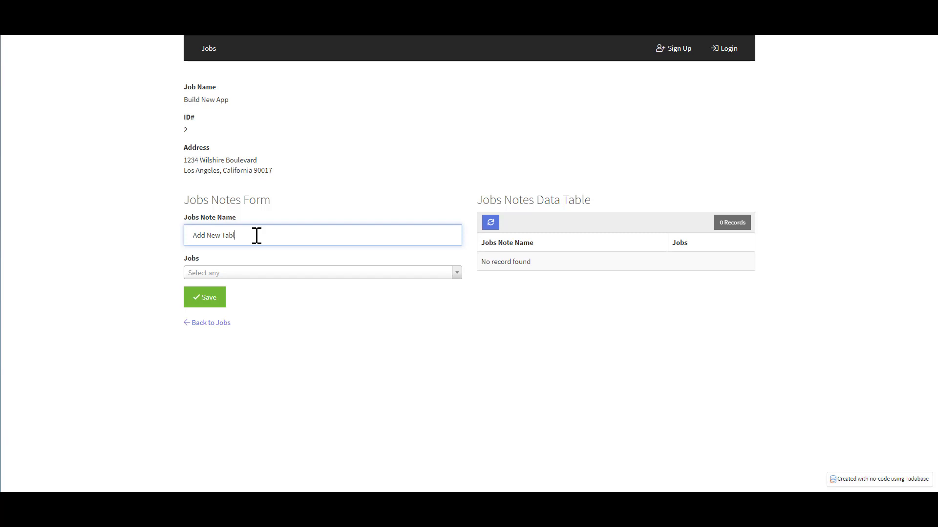
pyautogui.write('e')
pyautogui.click(303, 275)
pyautogui.click(296, 306)
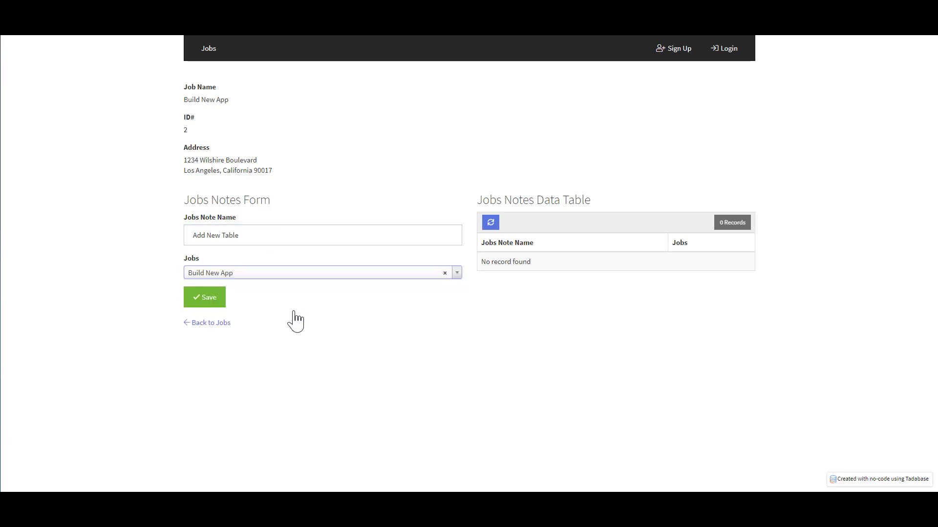
pyautogui.click(212, 299)
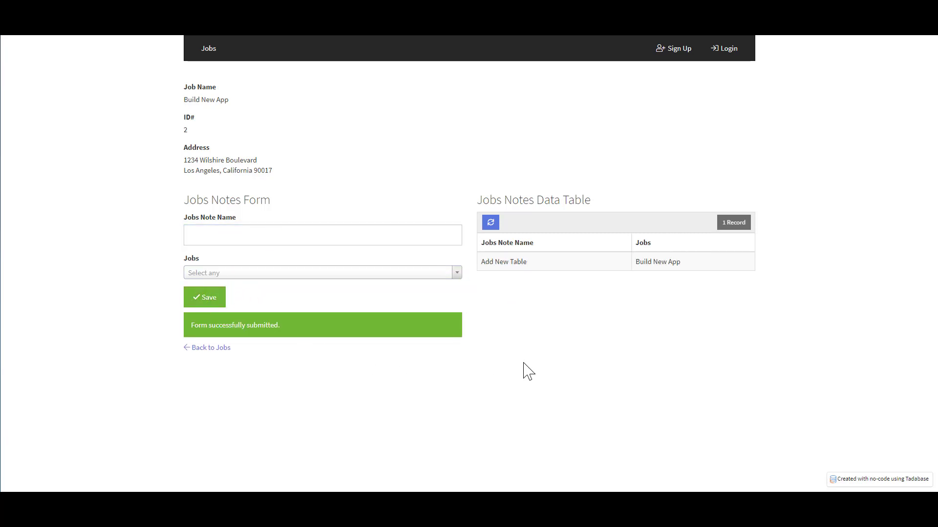